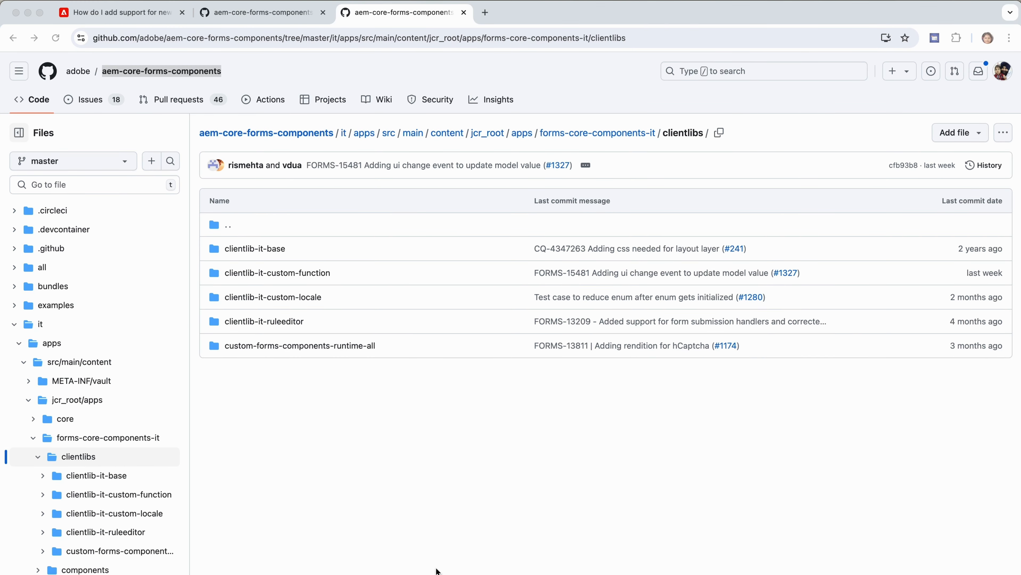
pyautogui.press('super+space')
pyautogui.write('te')
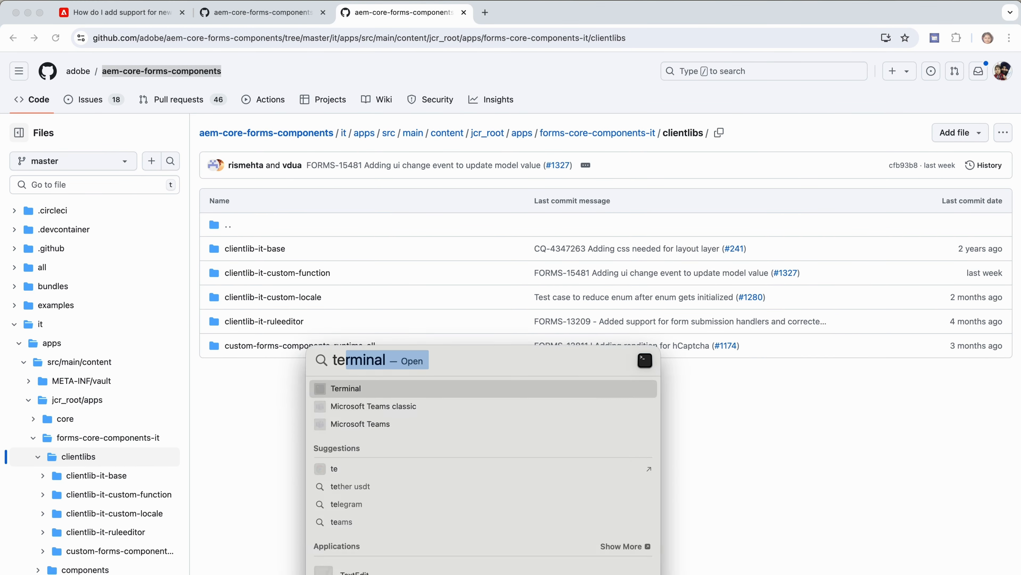
pyautogui.press('Return')
pyautogui.write('git clone')
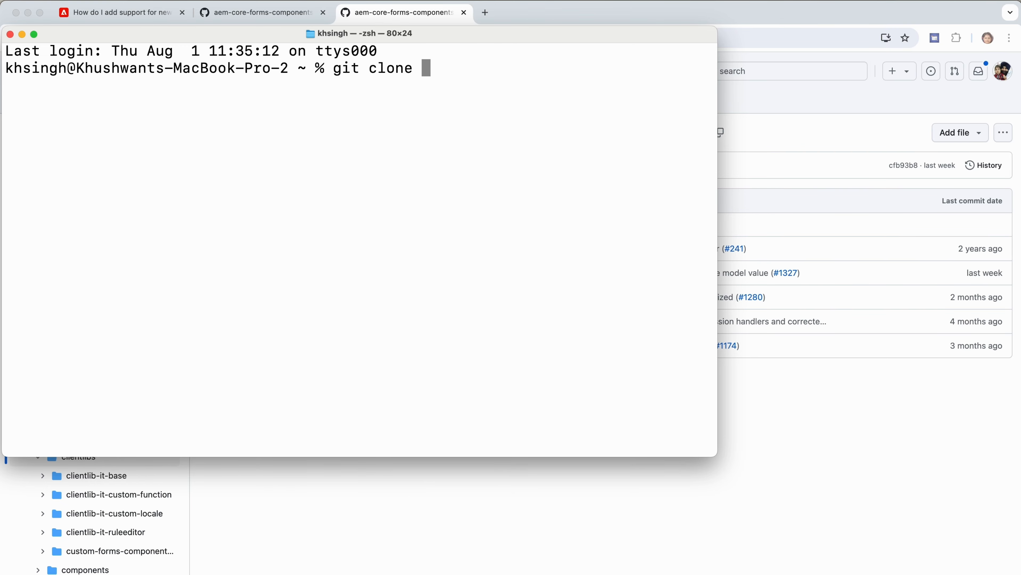
pyautogui.write('https://github.com/adobe/aem-core-forms-components.git')
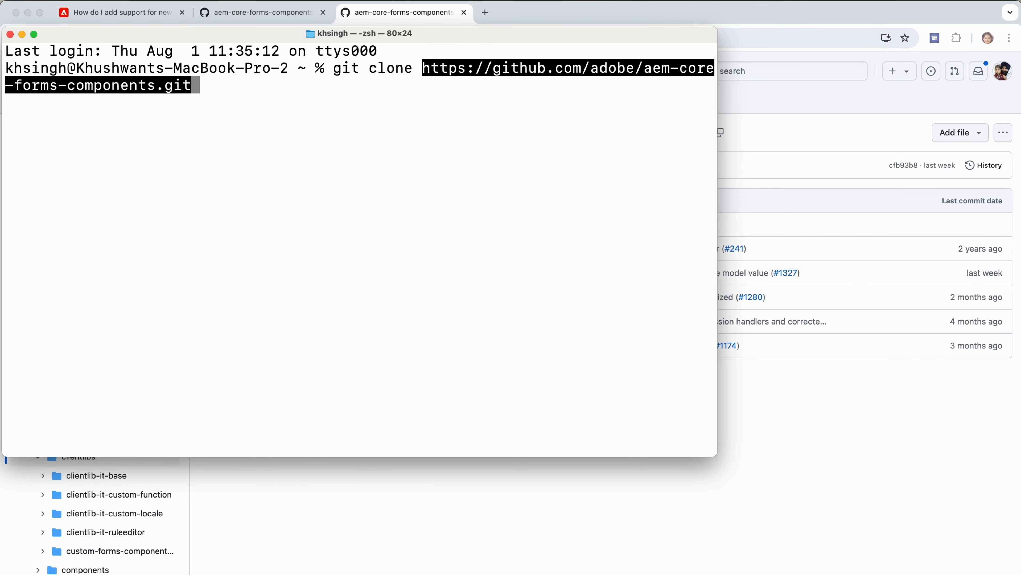
pyautogui.press('Return')
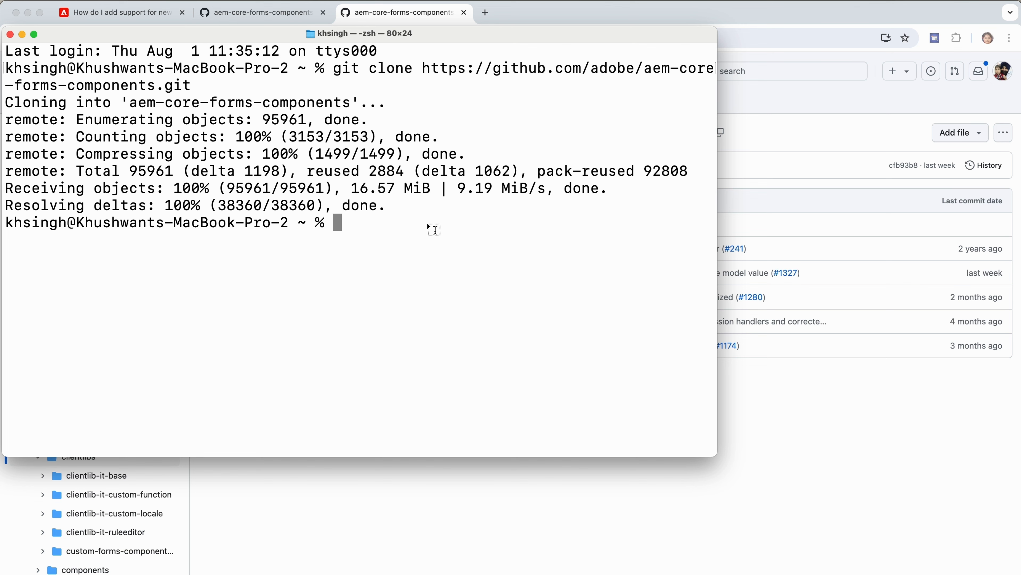
# - Open the home directory in Finder and copy clientlib-it-custom-locale from aem-core-forms-components/it/apps/src/main/content/jcr_root/apps/forms-core-components-it/clientlibs
pyautogui.write('open .')
pyautogui.press('Return')
pyautogui.click(810, 205)
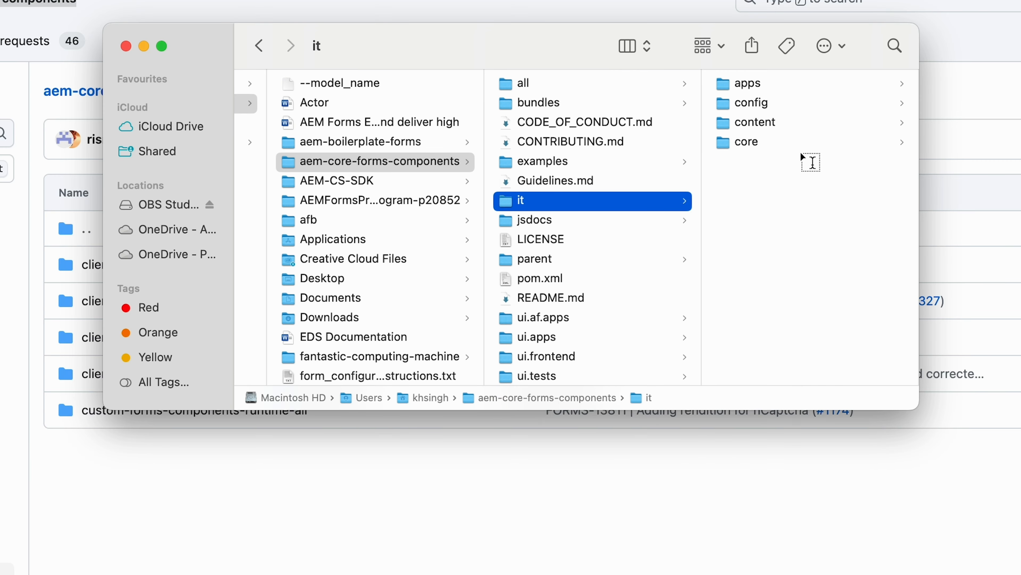
pyautogui.click(792, 88)
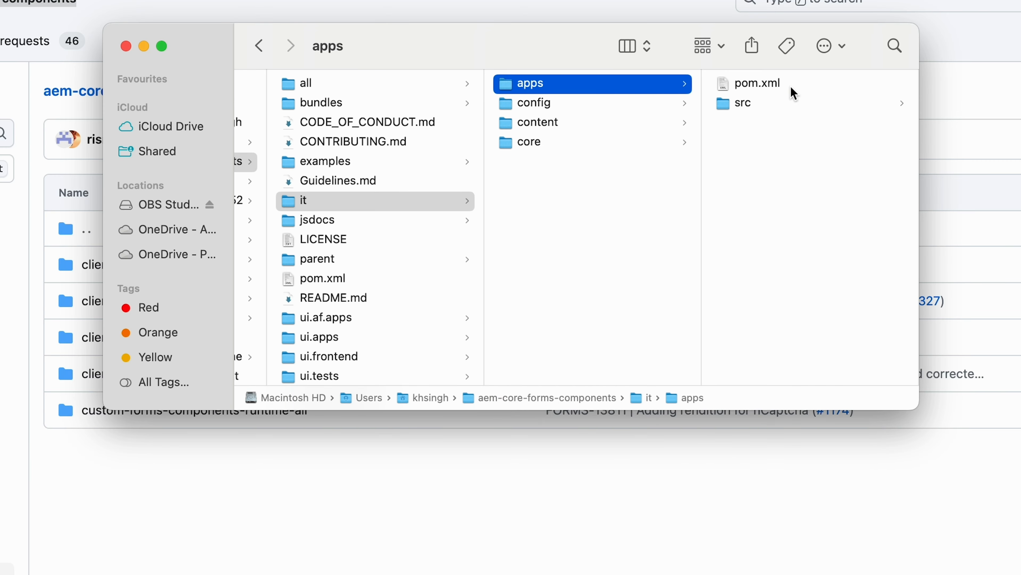
pyautogui.click(772, 107)
pyautogui.click(778, 89)
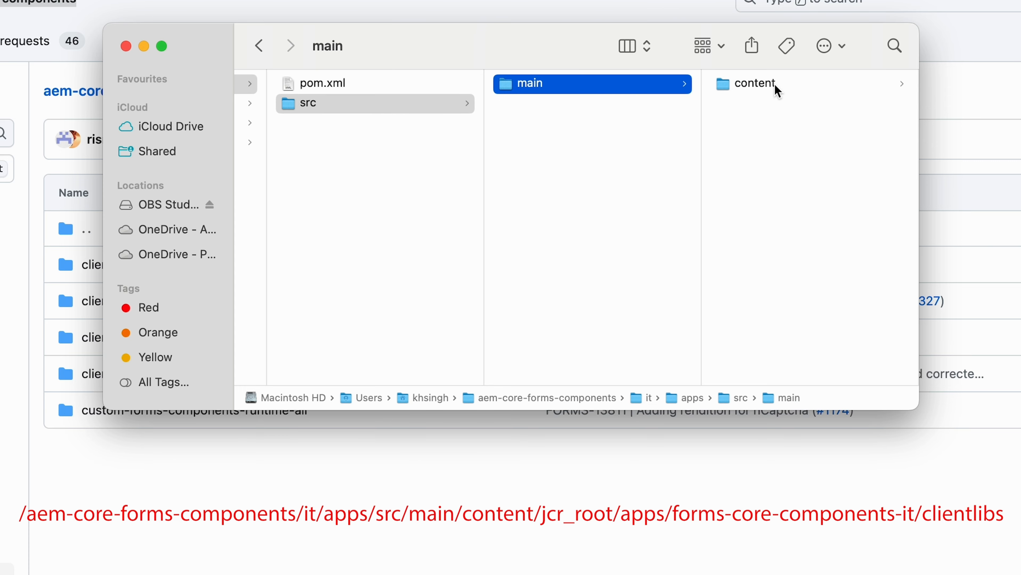
pyautogui.click(778, 89)
pyautogui.click(796, 90)
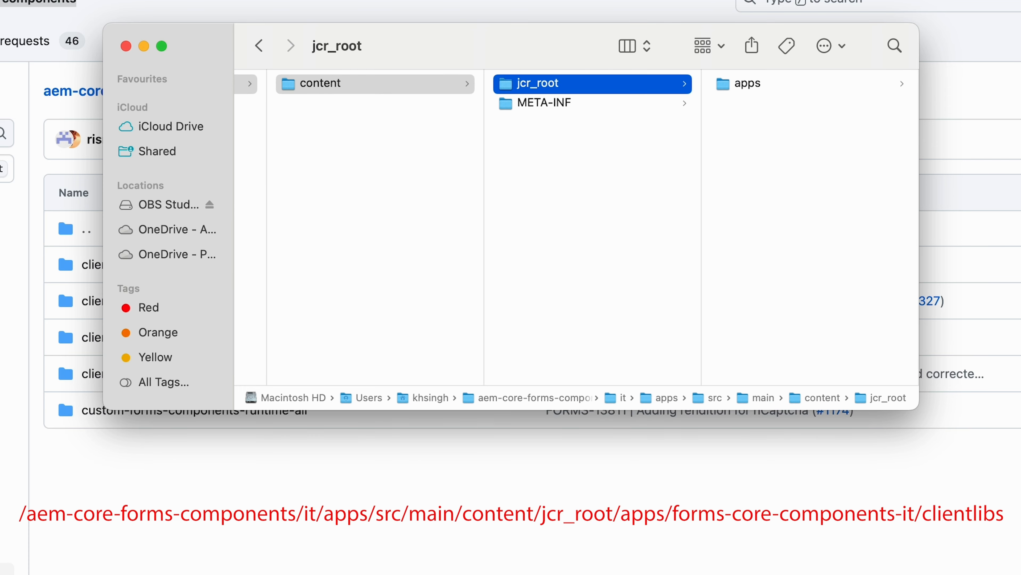
pyautogui.click(788, 89)
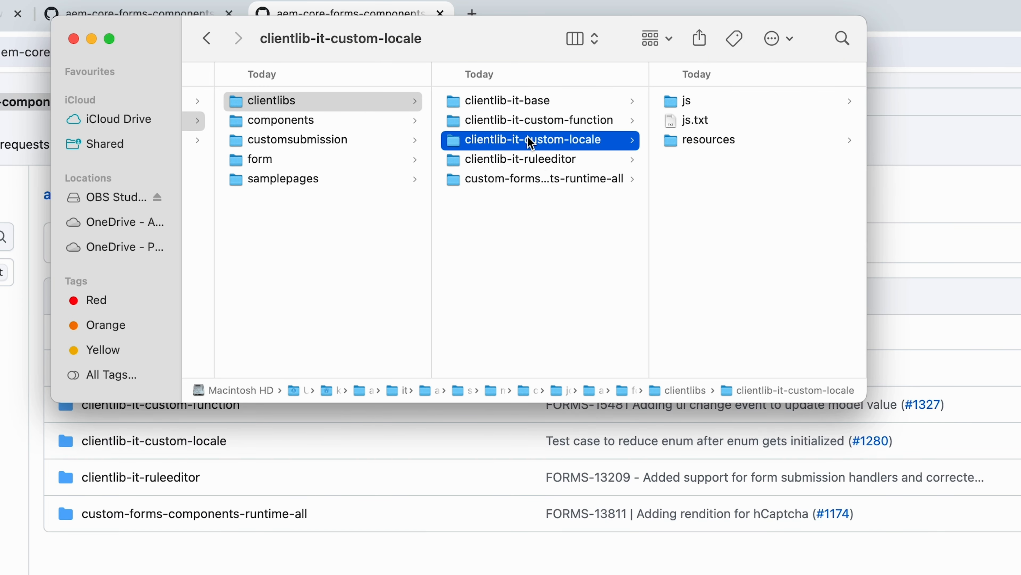
pyautogui.rightClick(531, 142)
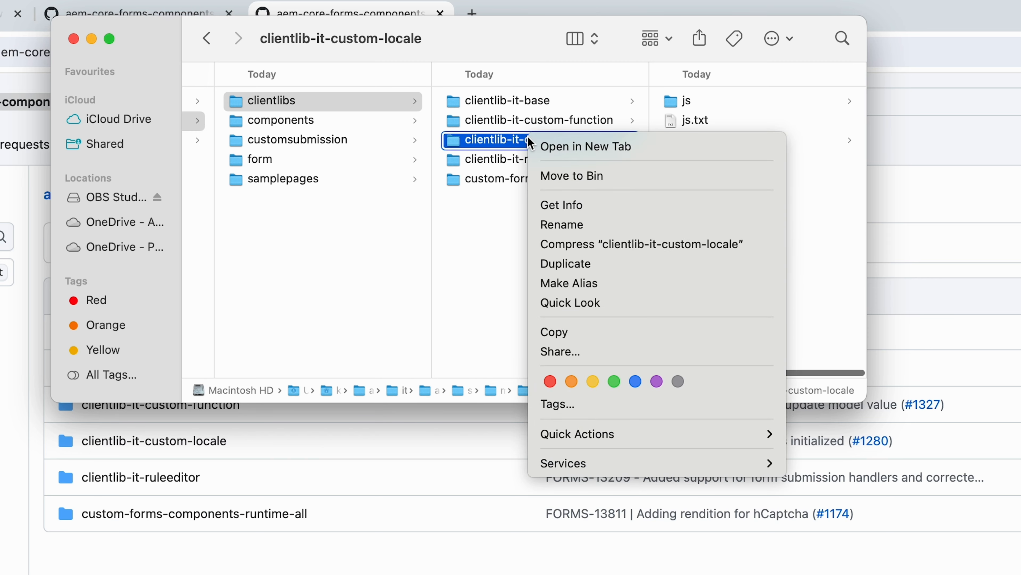
pyautogui.click(569, 332)
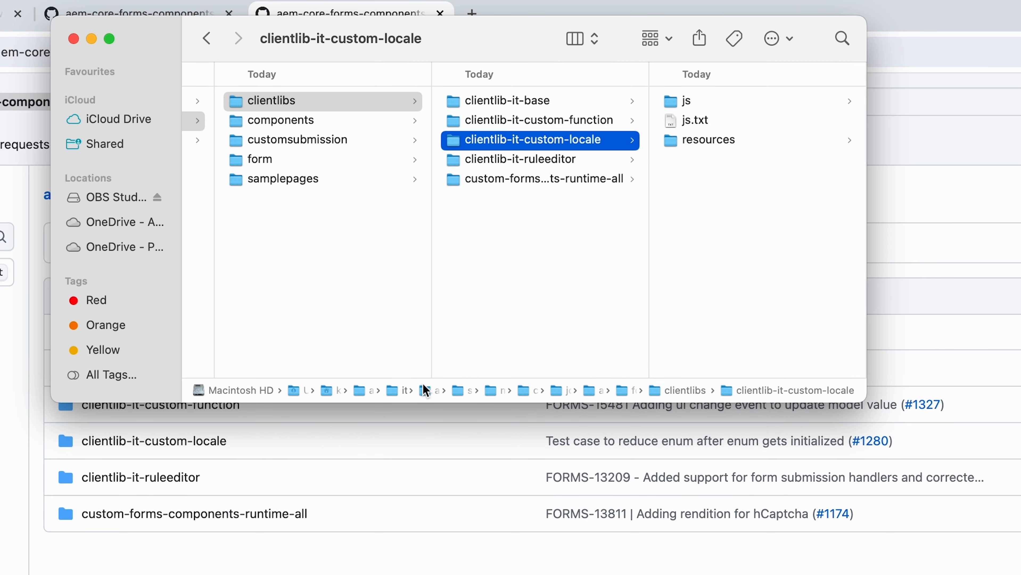
# - Switch to Terminal, change to the AEMFormsProductManagementProgram-p20852 directory and open it in Finder
pyautogui.press('super+space')
pyautogui.write('TER')
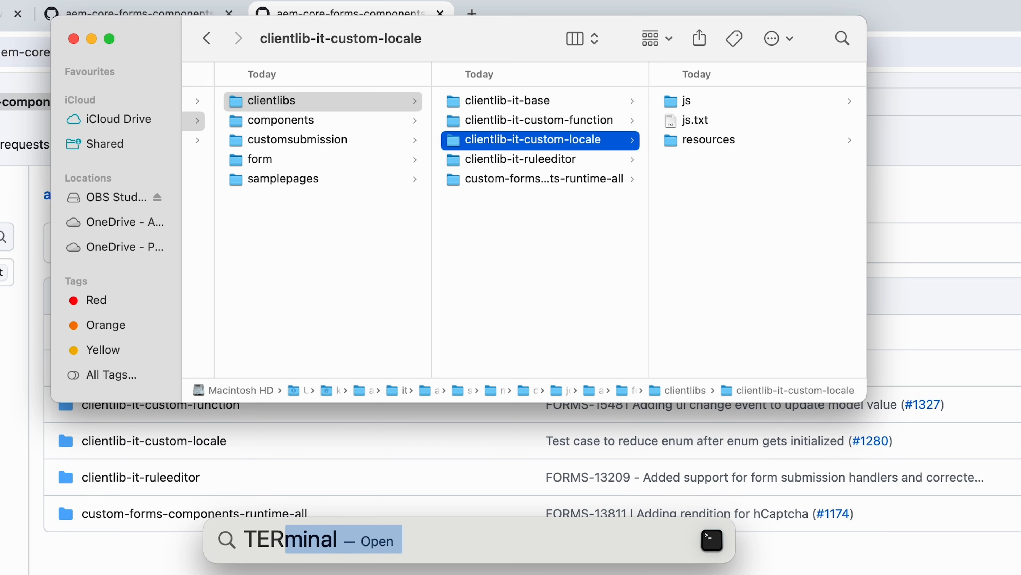
pyautogui.press('Return')
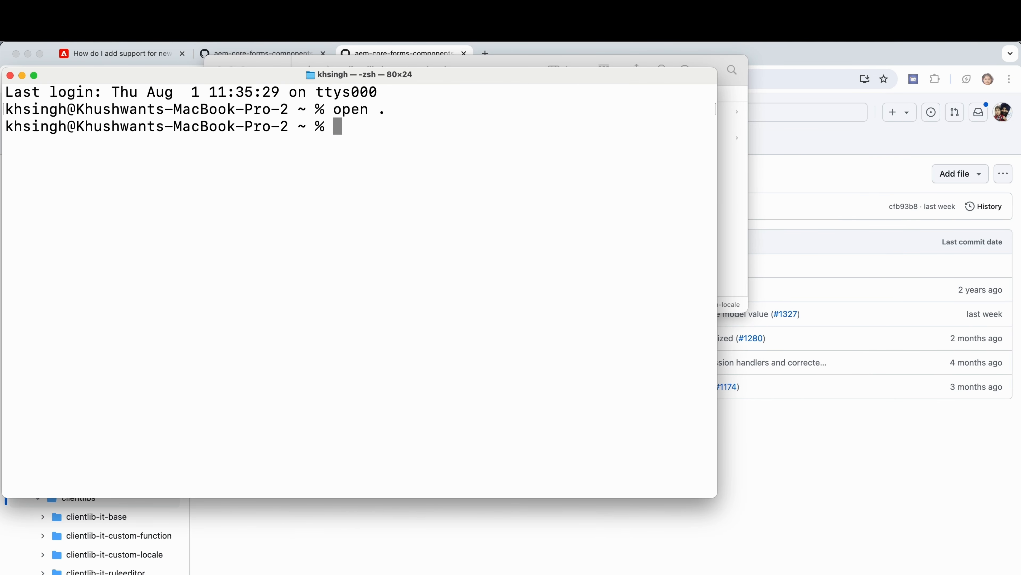
pyautogui.write('cd AEMF')
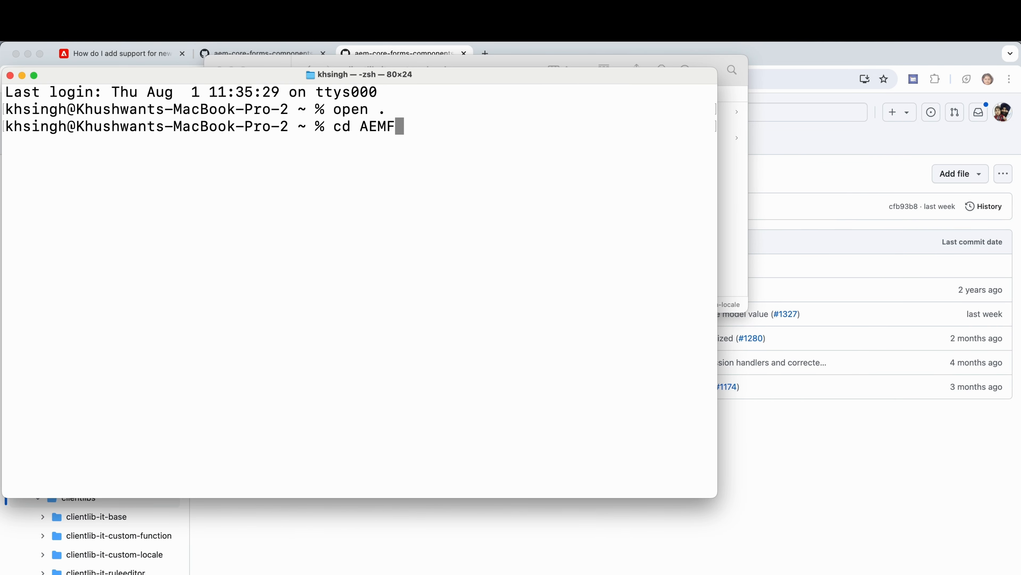
pyautogui.write('or')
pyautogui.press('Tab')
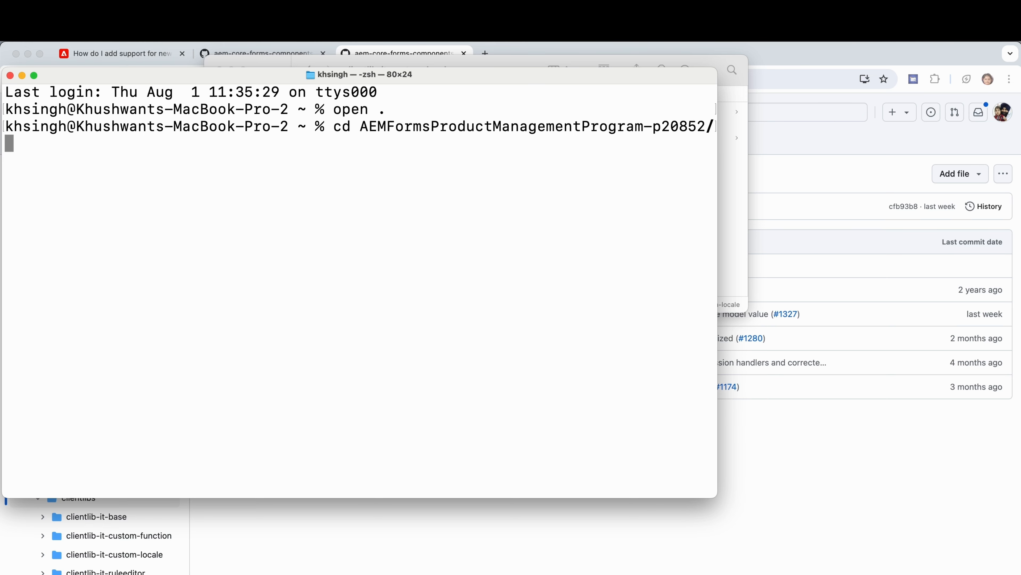
pyautogui.press('Return')
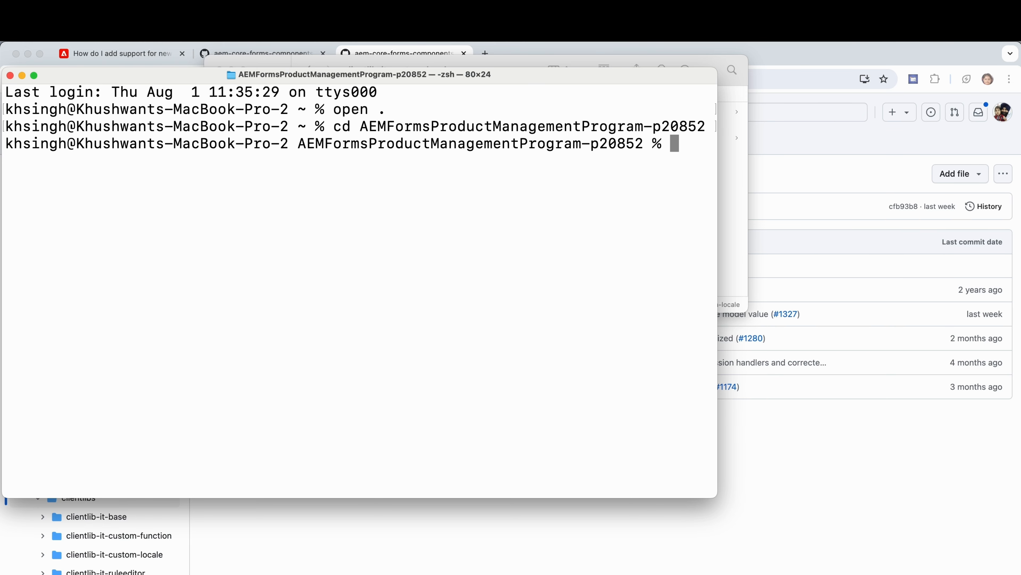
pyautogui.write('open .')
pyautogui.press('Return')
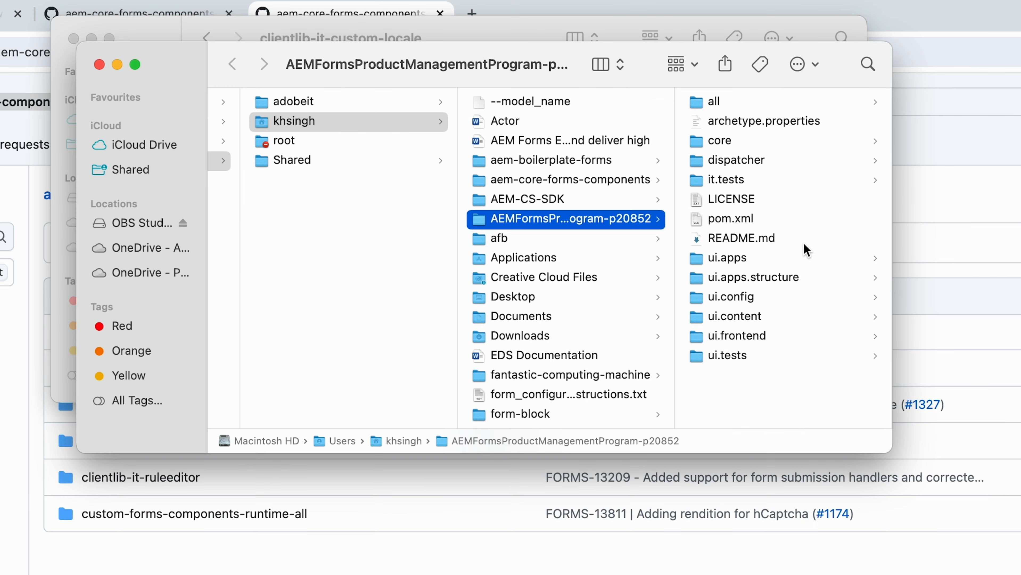
# - Paste the copied locale client library folder into ui.apps/src/main/content/jcr_root/apps/myproj/clientlibs
pyautogui.click(762, 262)
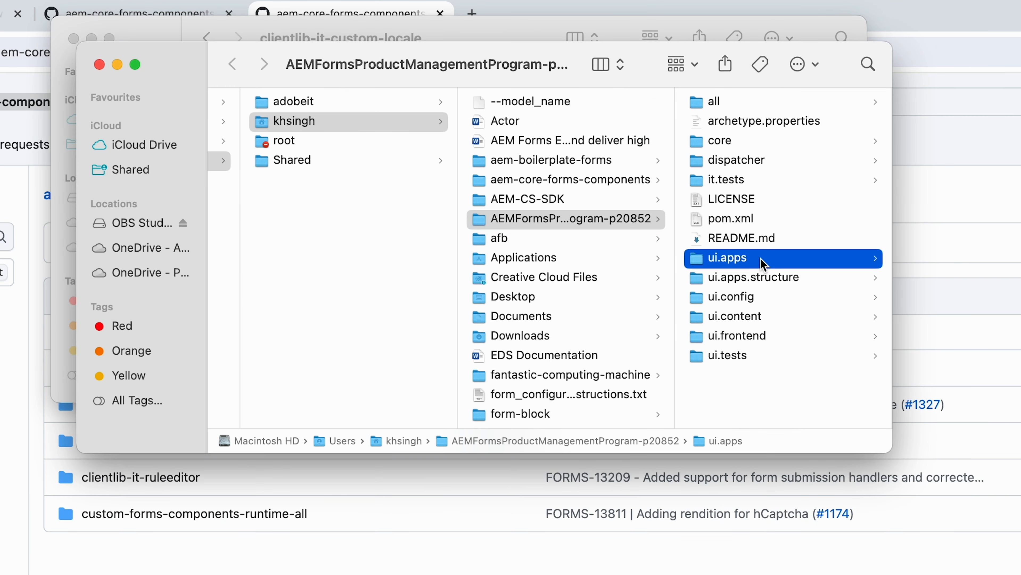
pyautogui.click(743, 128)
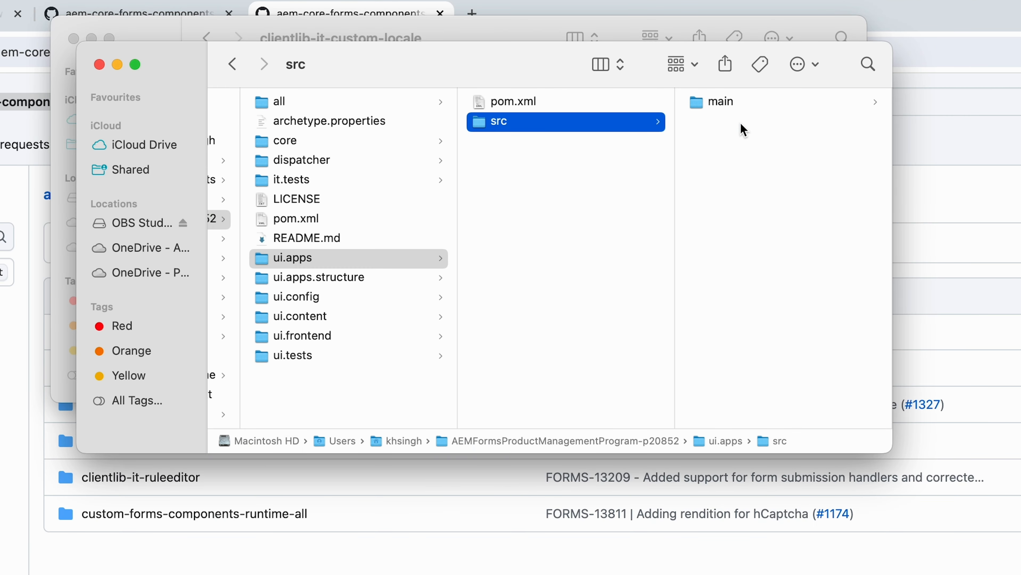
pyautogui.click(740, 103)
pyautogui.click(739, 104)
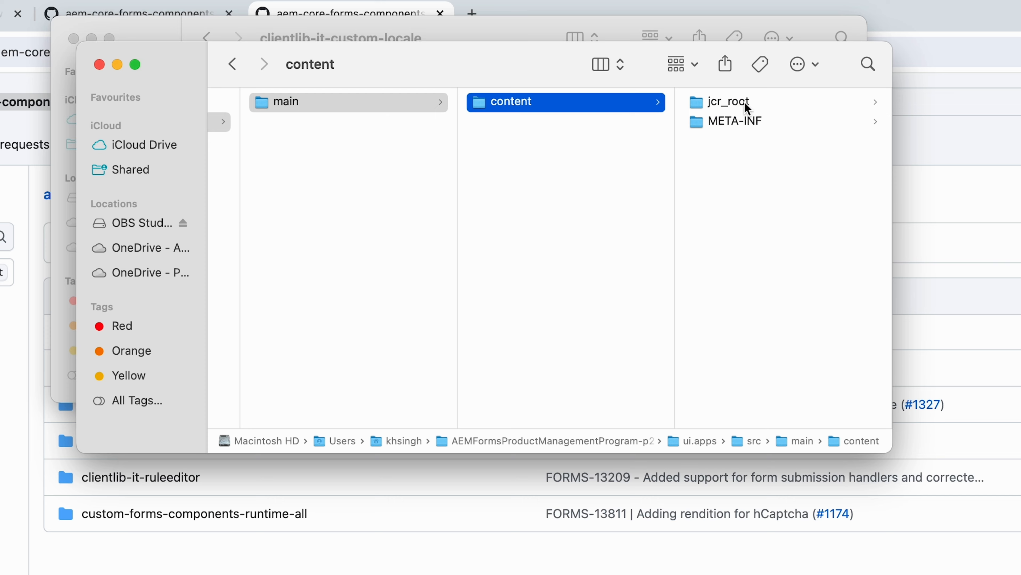
pyautogui.click(739, 104)
pyautogui.click(745, 101)
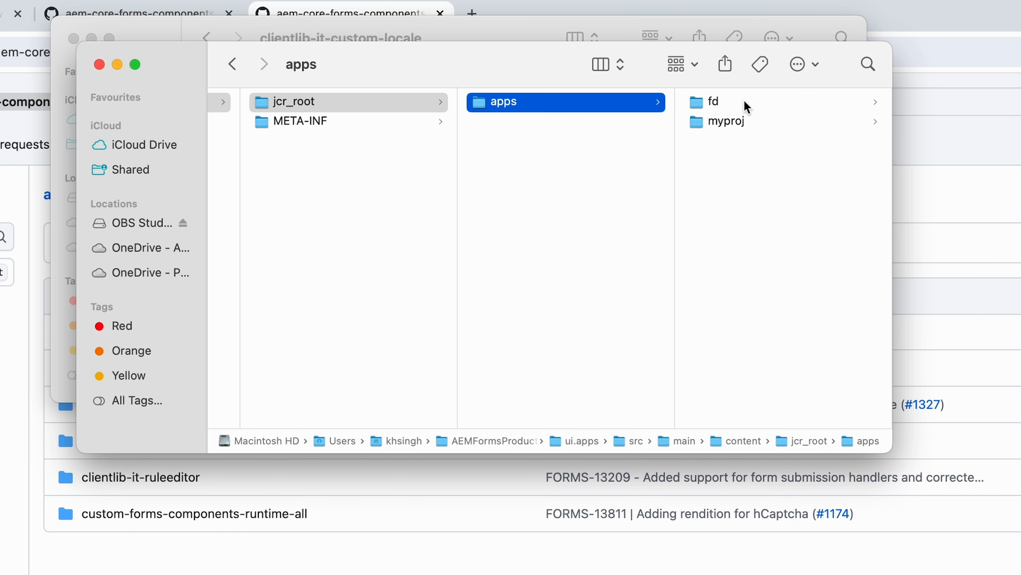
pyautogui.click(743, 116)
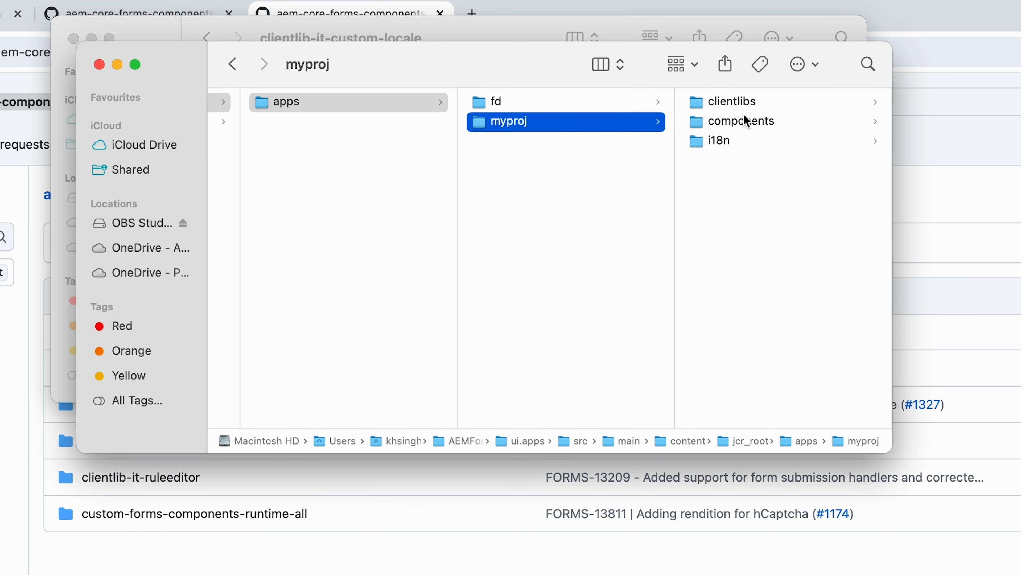
pyautogui.click(744, 108)
pyautogui.rightClick(563, 252)
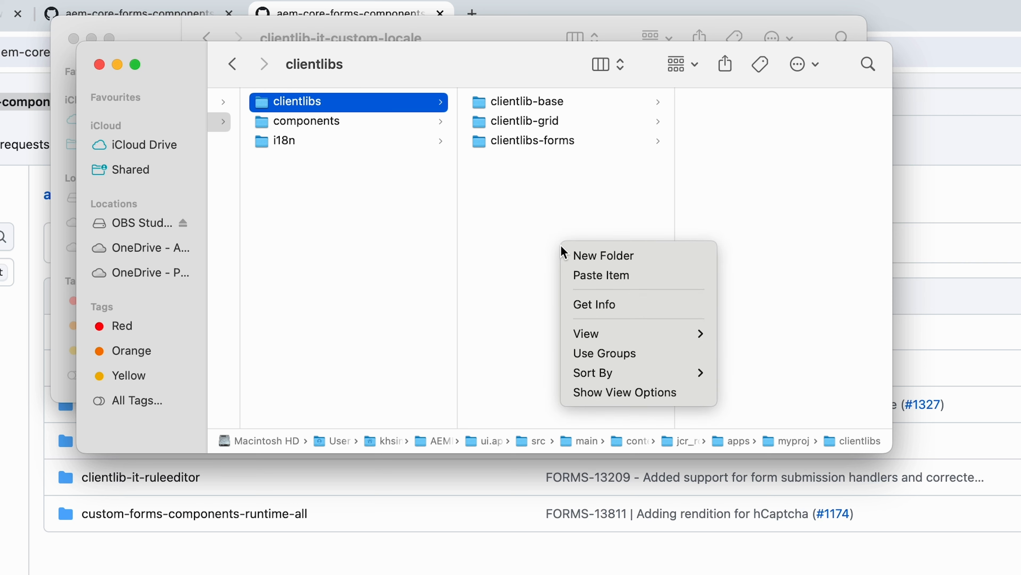
pyautogui.click(589, 277)
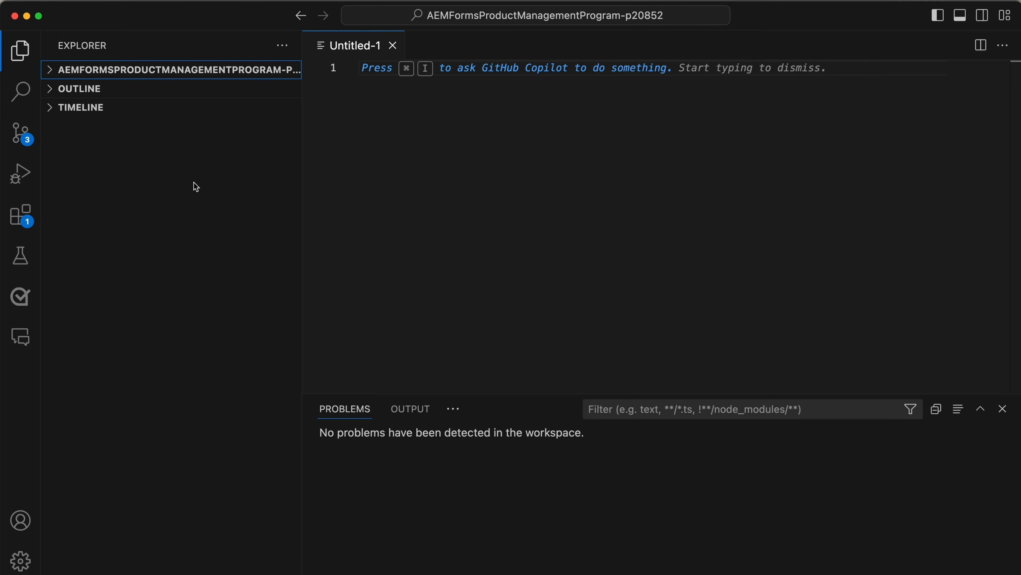
# - In Visual Studio Code, create a file named he.json in the resources/i18n folder of clientlib-it-custom-locale
pyautogui.click(51, 77)
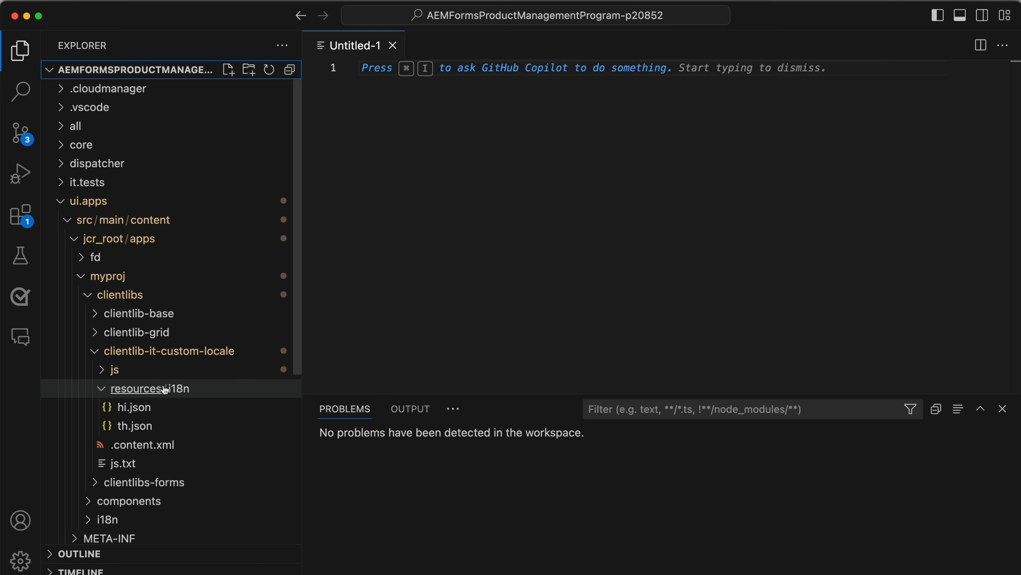
pyautogui.click(179, 353)
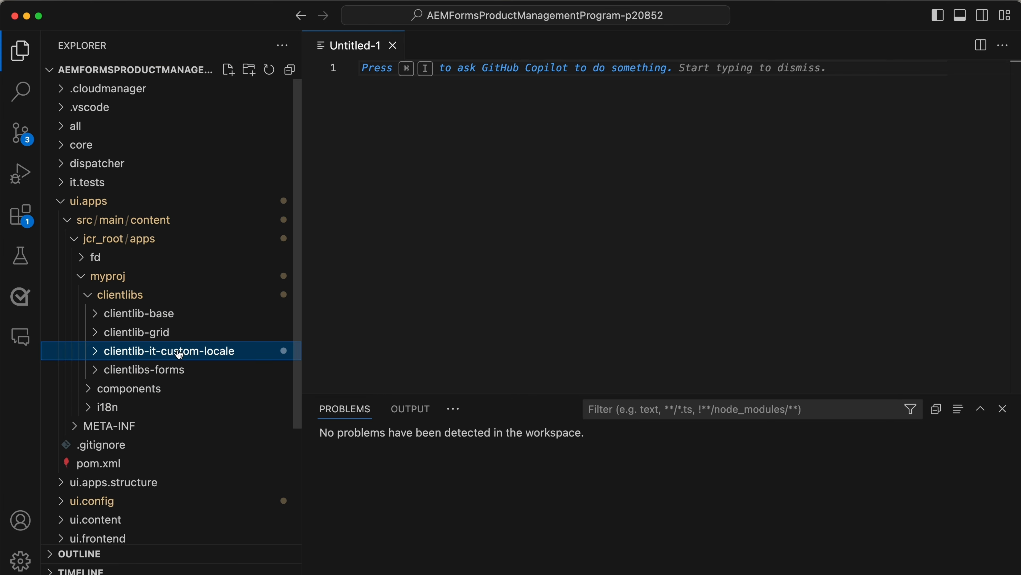
pyautogui.click(179, 352)
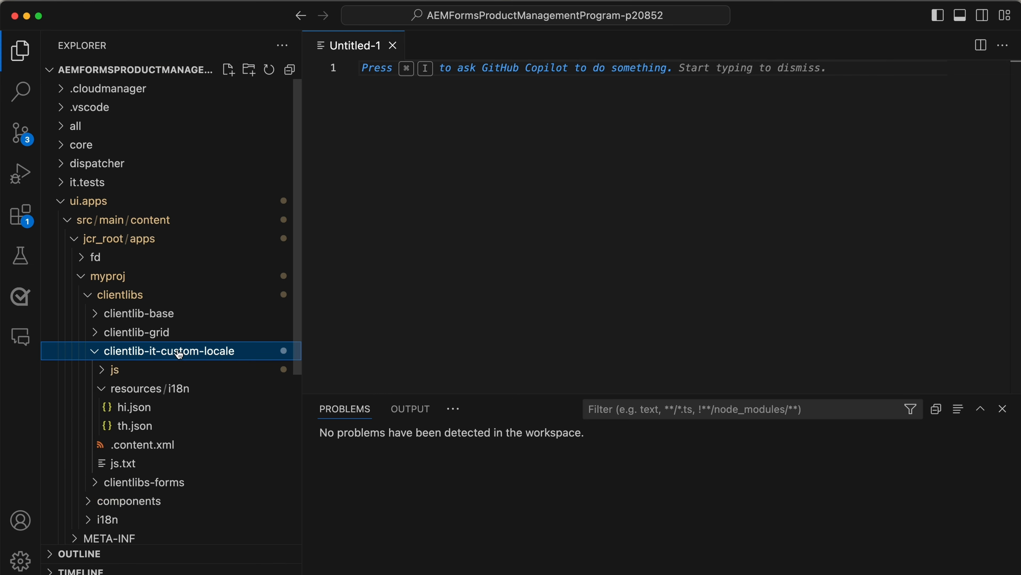
pyautogui.click(180, 389)
pyautogui.click(180, 389)
pyautogui.scroll(-1, 180, 396)
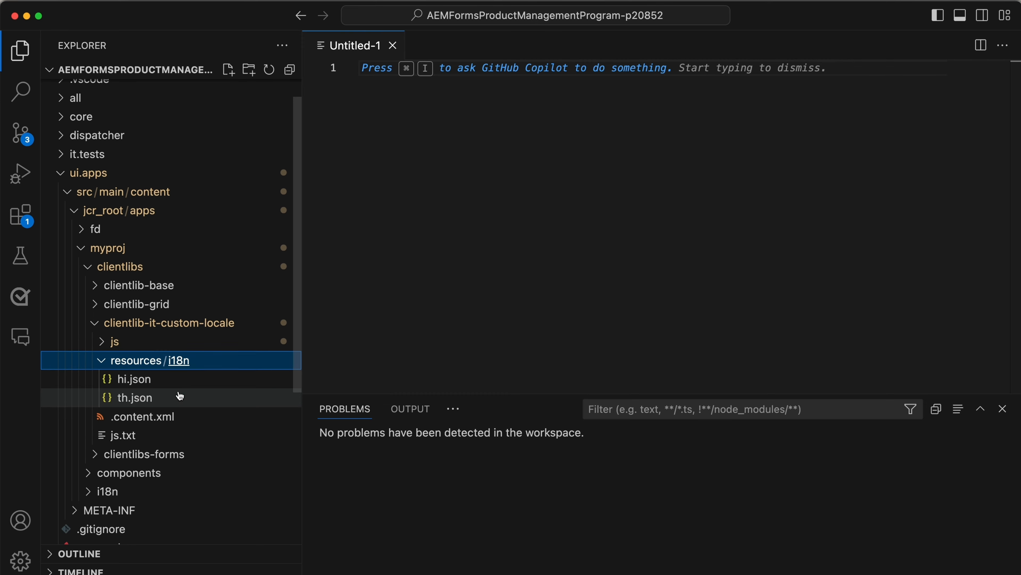
pyautogui.scroll(-1, 180, 396)
pyautogui.rightClick(202, 354)
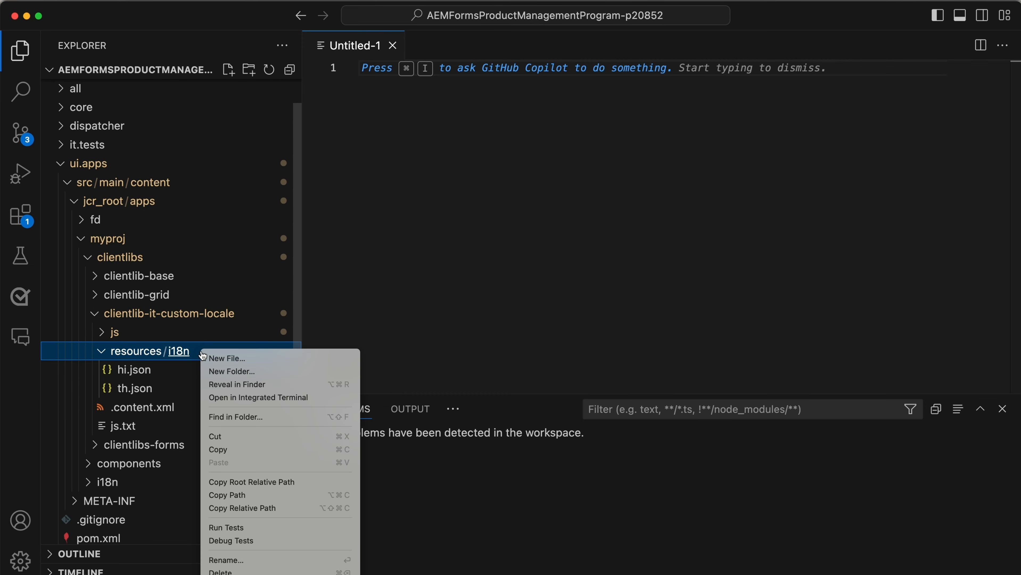
pyautogui.click(214, 357)
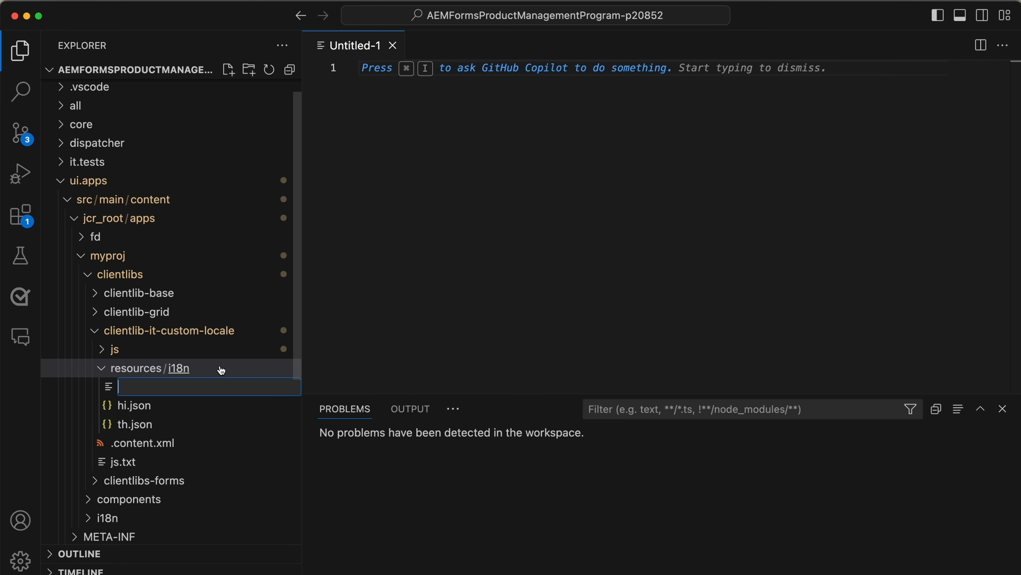
pyautogui.write('he.json')
pyautogui.press('Return')
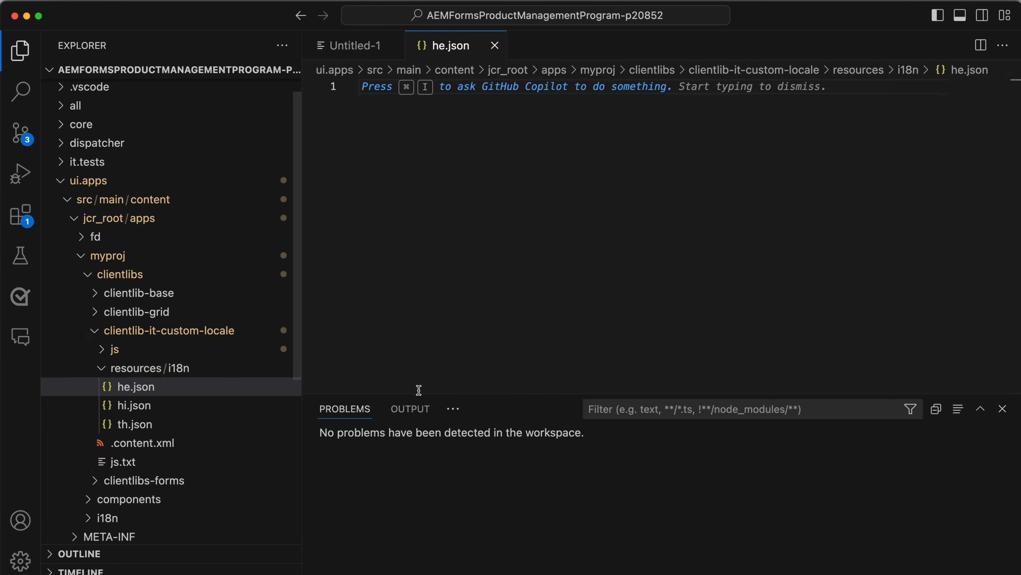
# - Copy the entire Hebrew JSON from the he.json page in the browser and paste it into the project's he.json file
pyautogui.press('super+Tab')
pyautogui.press('super+a')
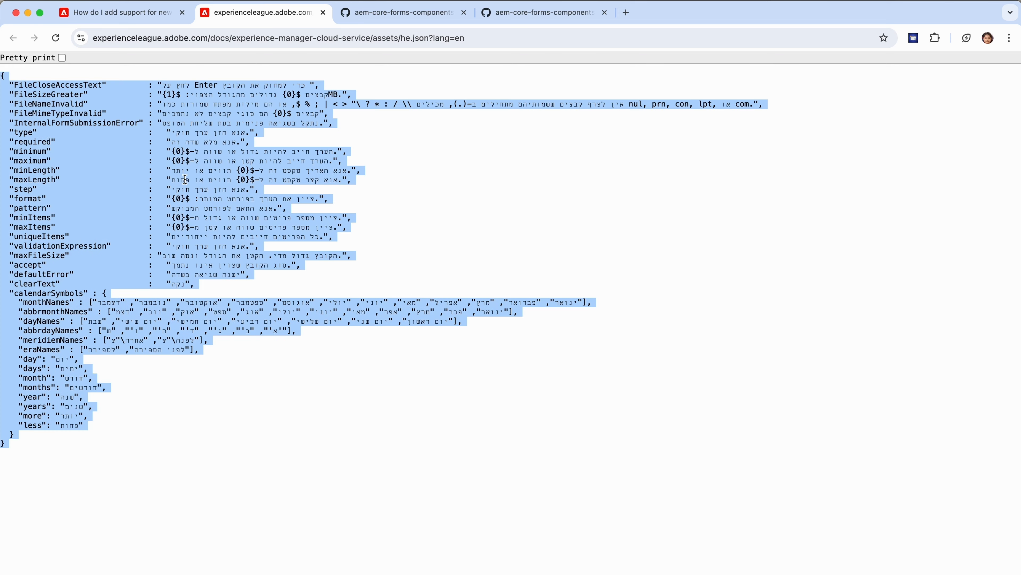
pyautogui.press('super+Tab')
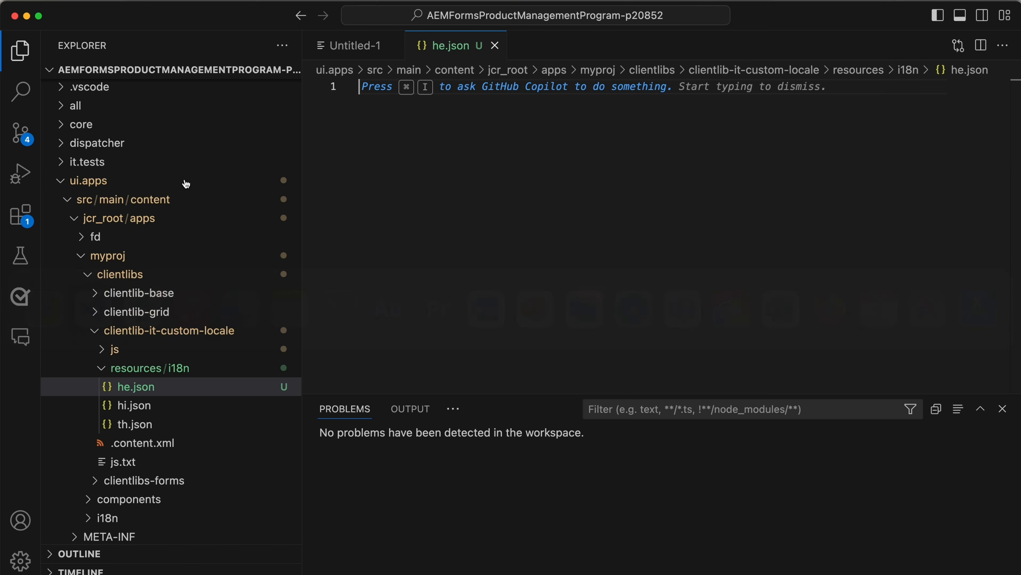
pyautogui.click(346, 197)
pyautogui.press('super+v')
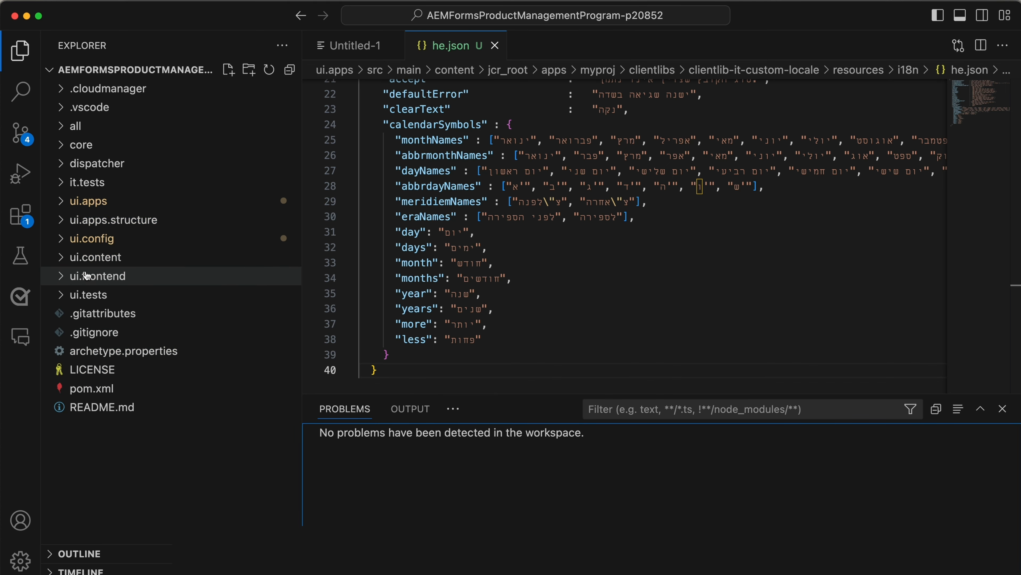
# - Open the .content.xml file in ui.content/src/main/content/jcr_root/etc/languages
pyautogui.click(62, 261)
pyautogui.click(68, 276)
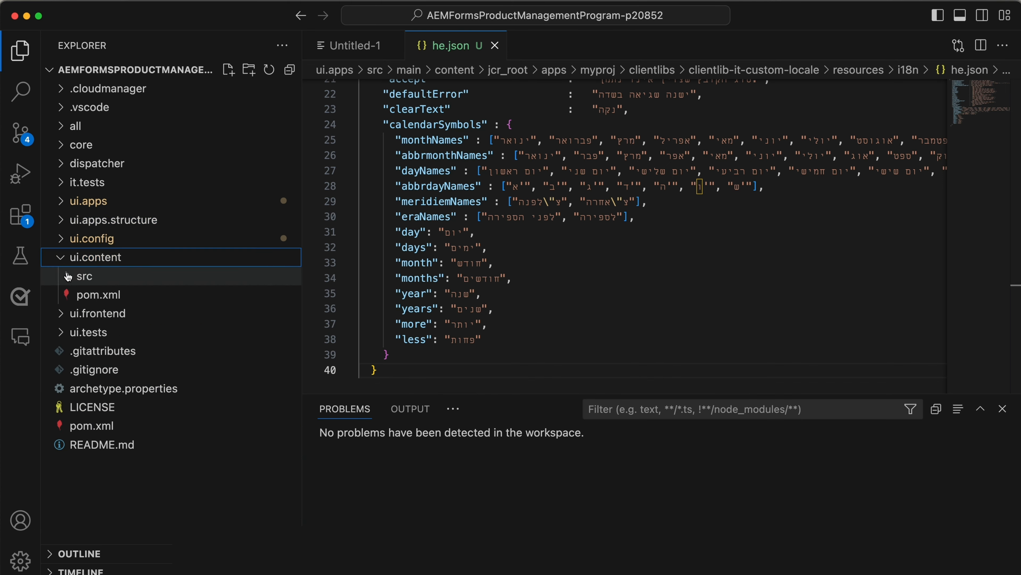
pyautogui.click(76, 299)
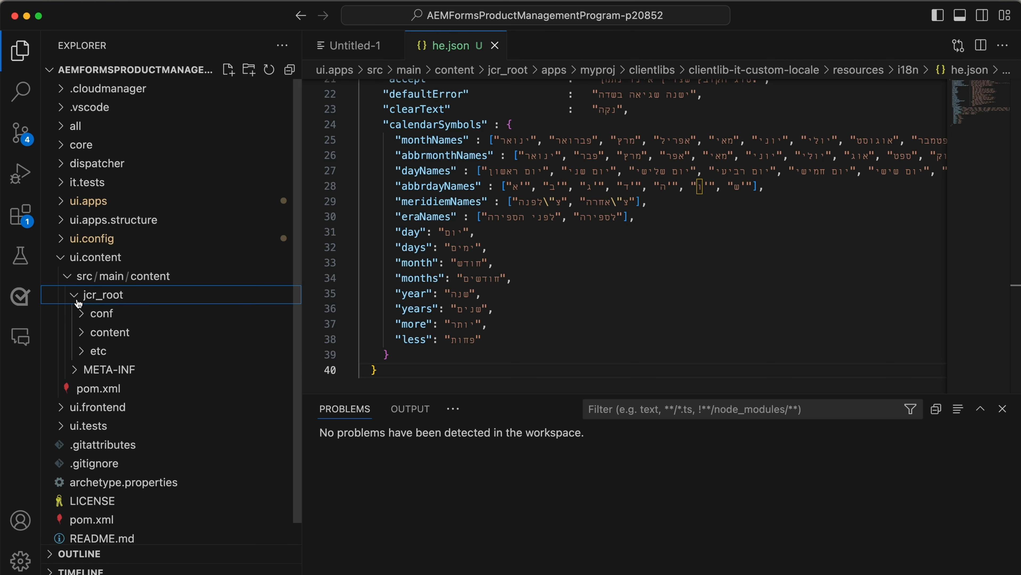
pyautogui.click(80, 351)
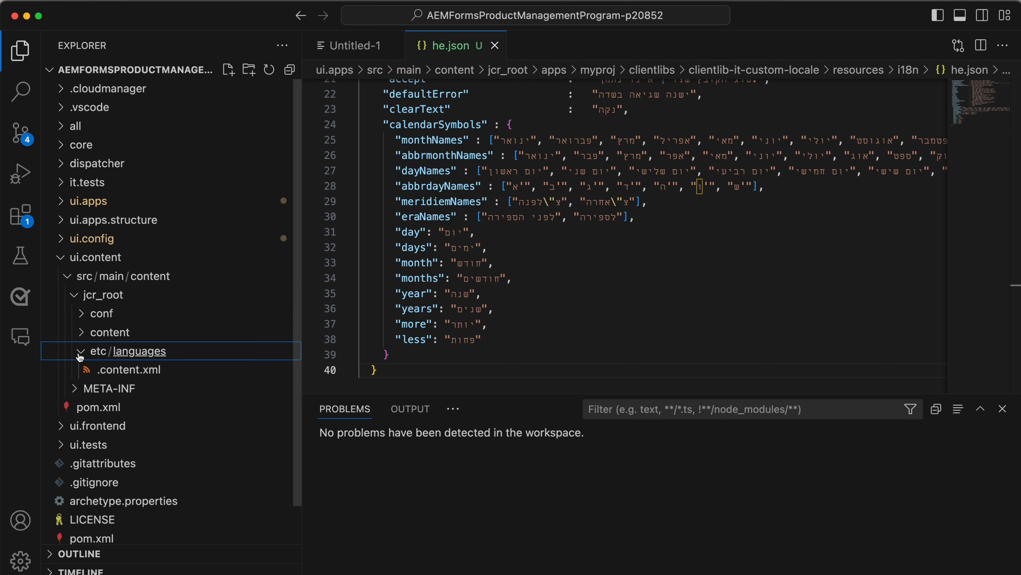
pyautogui.click(129, 369)
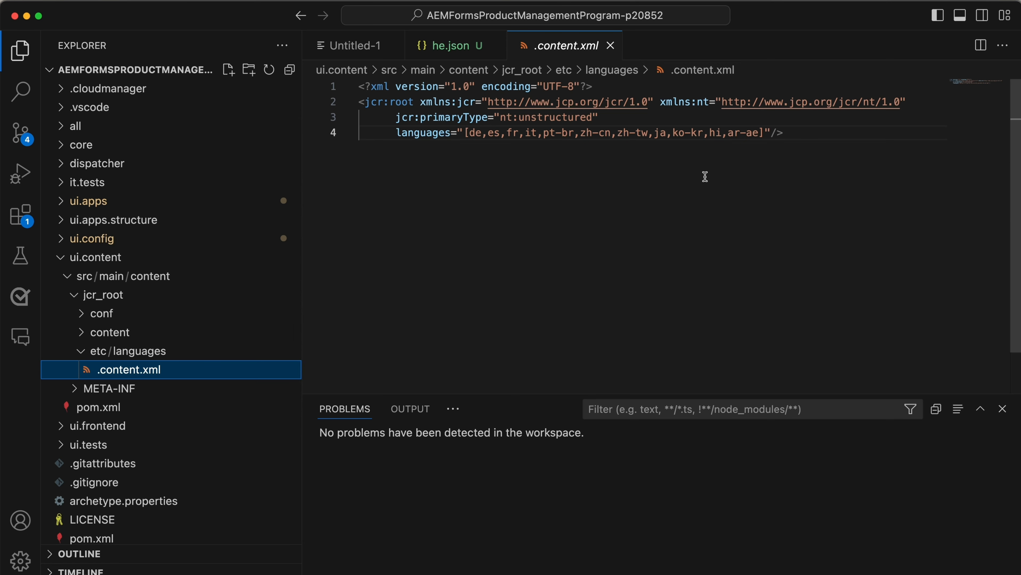
# - Add he after ar-ae in the languages list of .content.xml and save the file
pyautogui.doubleClick(758, 134)
pyautogui.press('Right')
pyautogui.write(',')
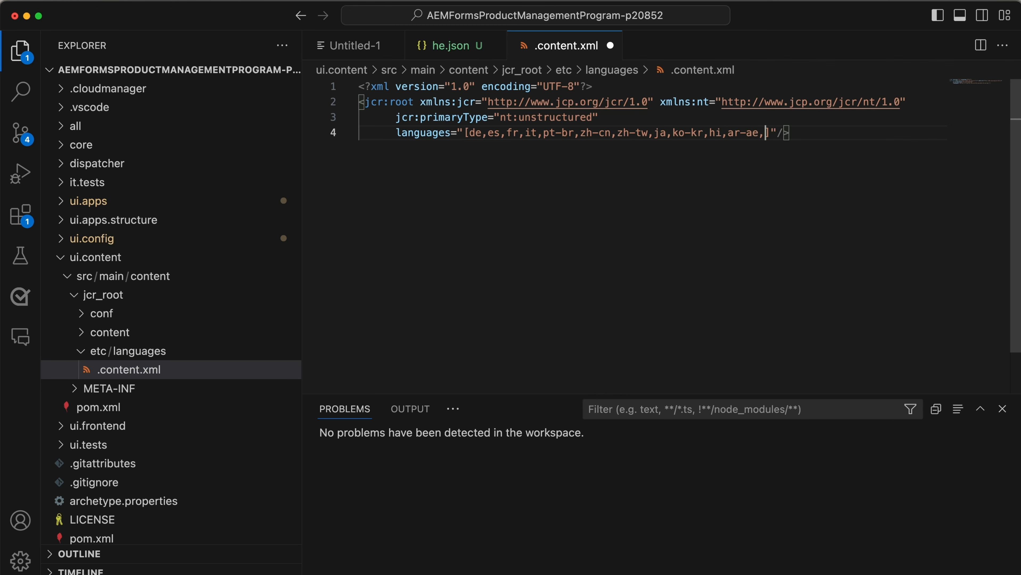
pyautogui.write('he')
pyautogui.press('super+s')
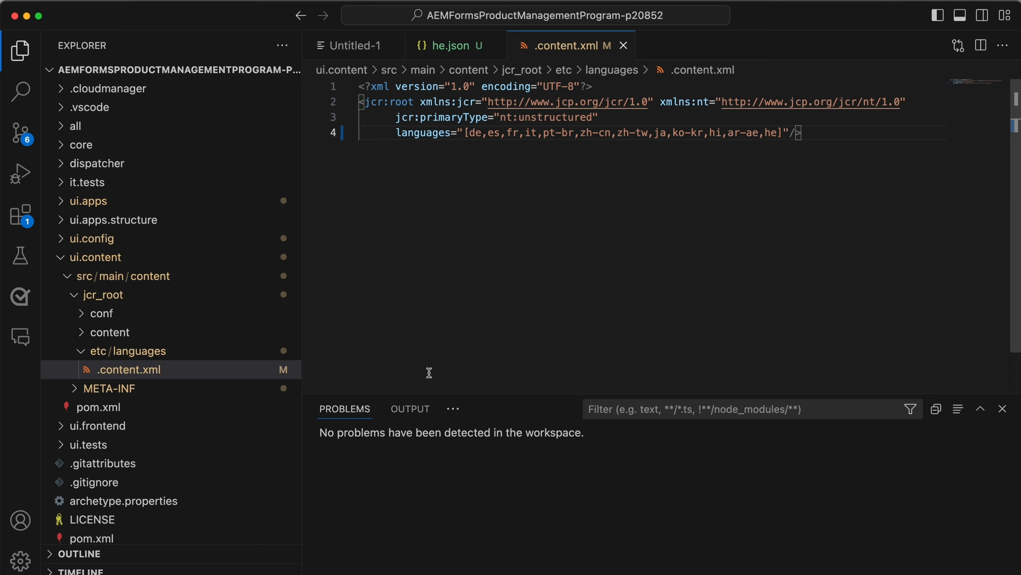
# - In META-INF/vault/filter.xml, add the line <filter root="/etc/languages"/> below the wknd_logo.png filter and save the file
pyautogui.click(75, 389)
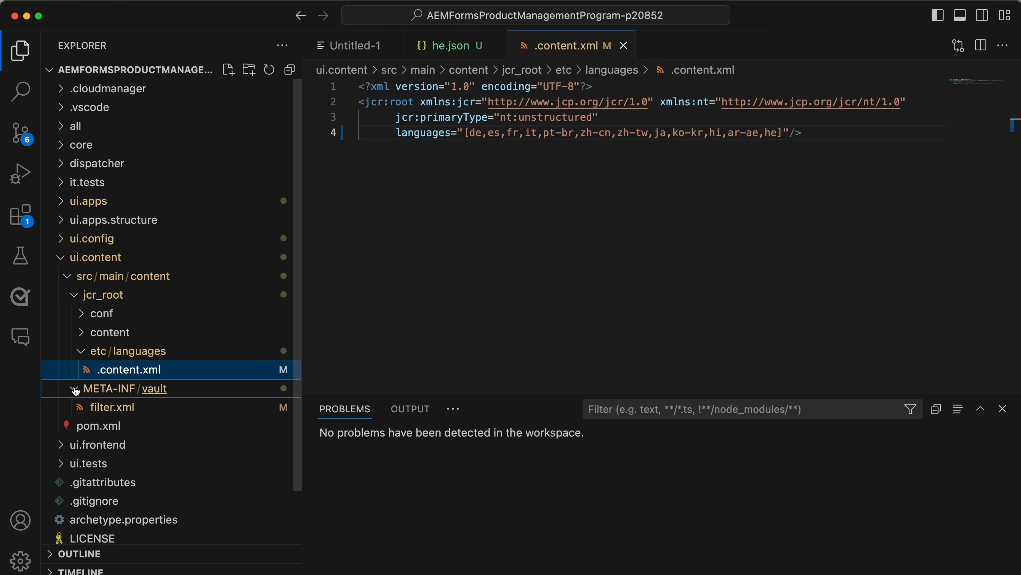
pyautogui.click(124, 411)
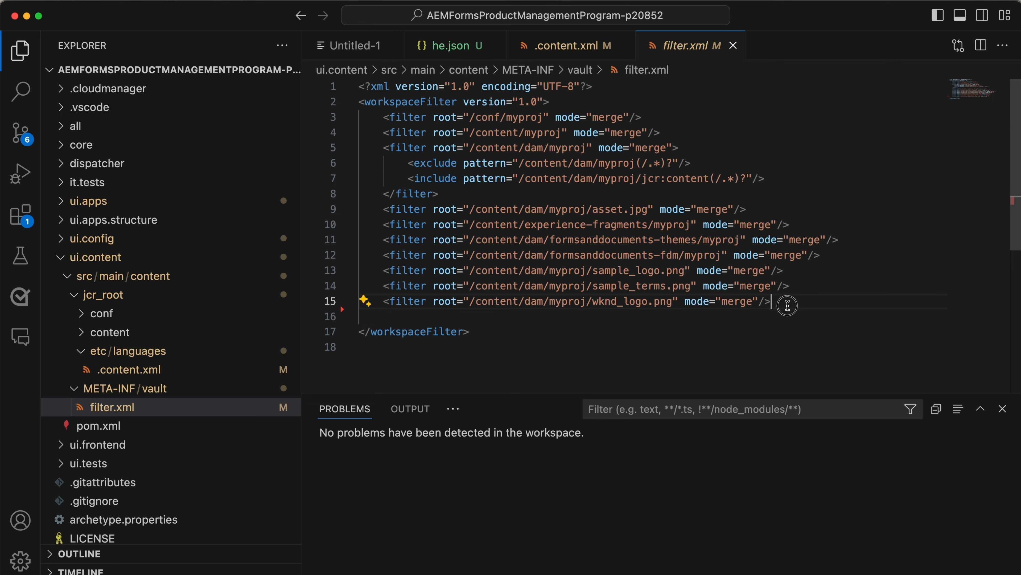
pyautogui.press('Return')
pyautogui.press('Tab')
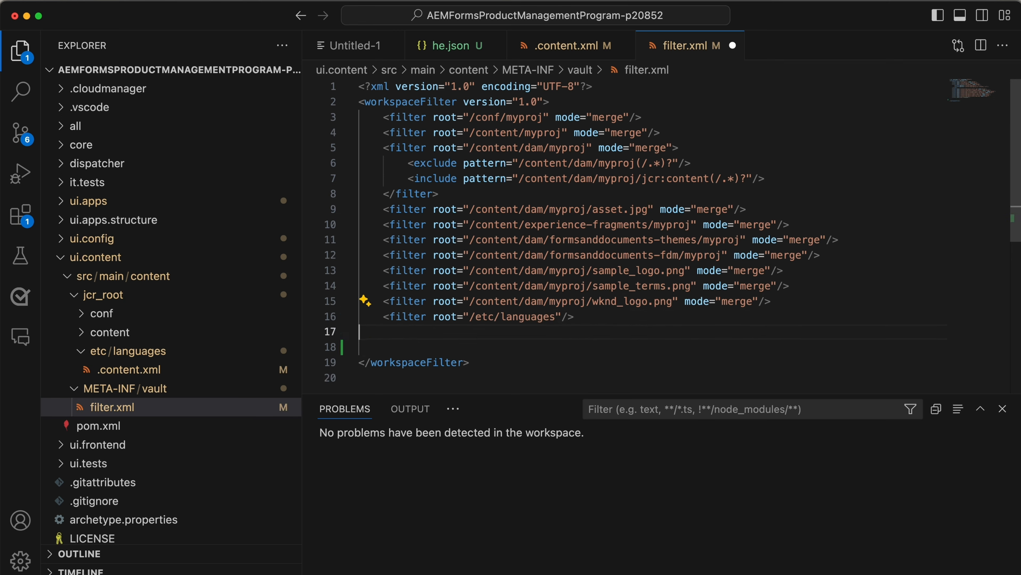
pyautogui.press('super+s')
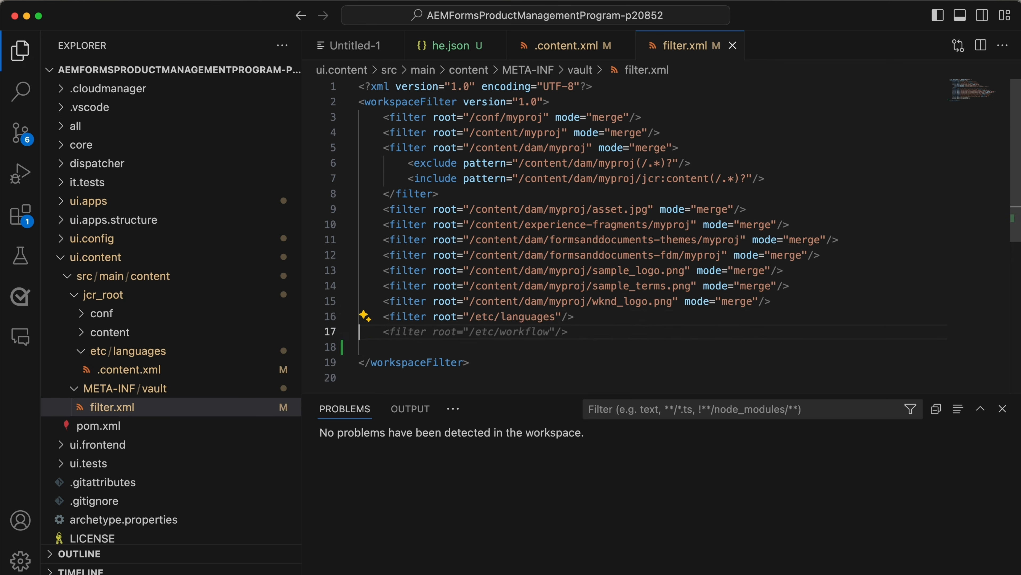
# - Switch to Terminal and change to the AEMFormsProductManagementProgram-p20852 directory
pyautogui.click(440, 571)
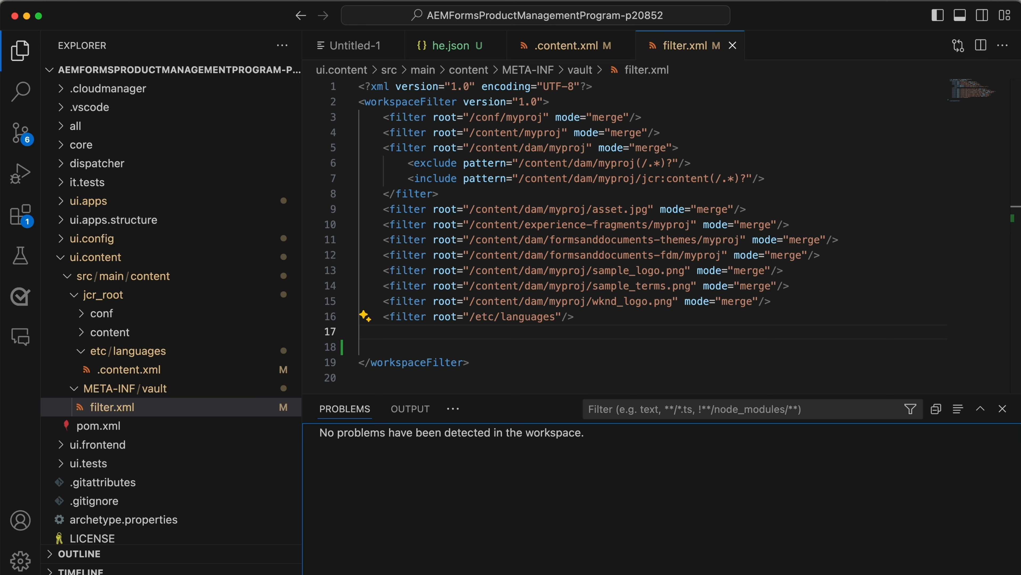
pyautogui.write('cd ')
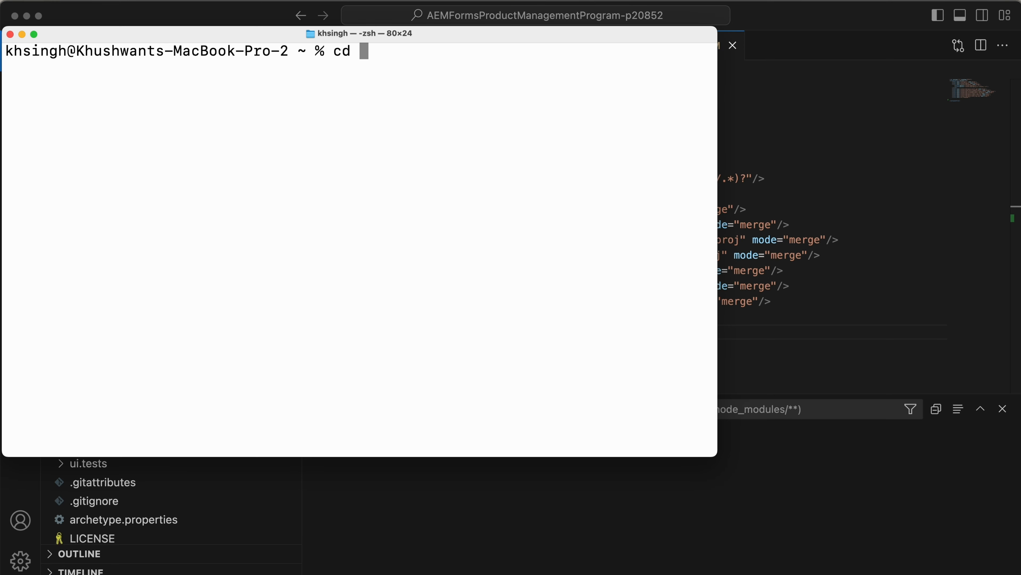
pyautogui.write('AEMF')
pyautogui.press('Tab')
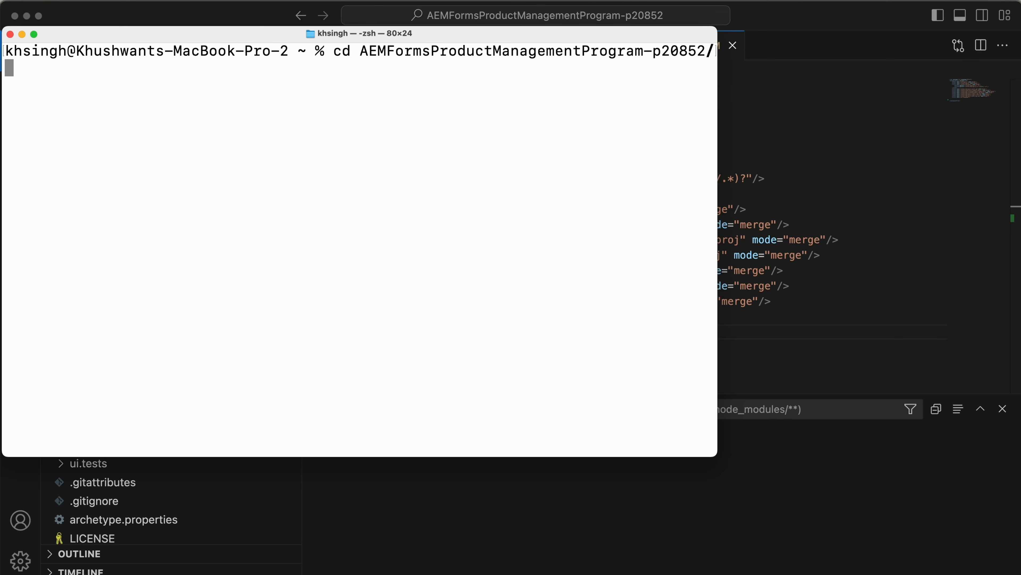
pyautogui.press('Return')
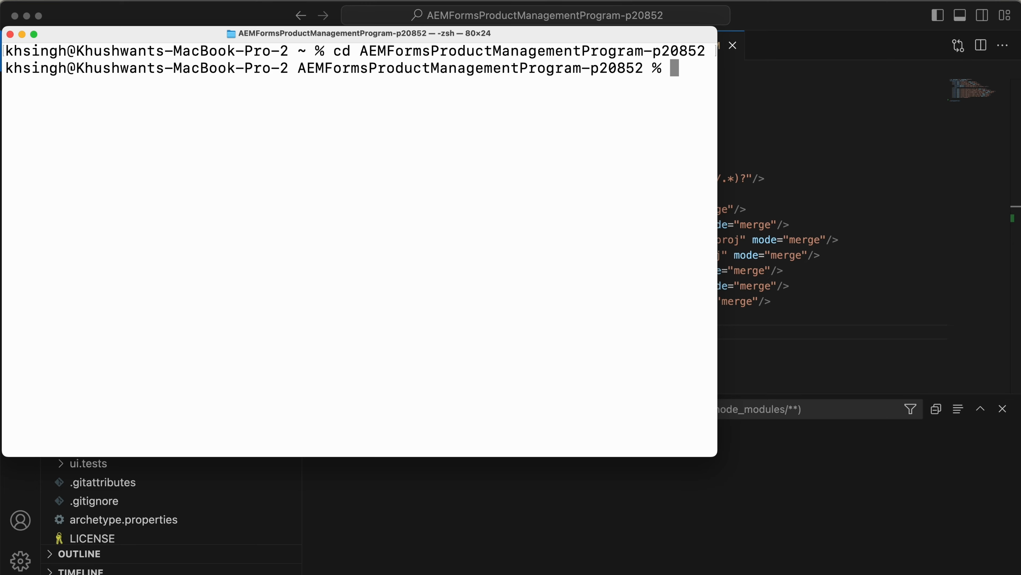
# - Stage all changes in Git, commit them with the message "Enabled Hebrew Language" and enter the git push command
pyautogui.write('git add .')
pyautogui.press('Return')
pyautogui.write('git commit -m "Ena')
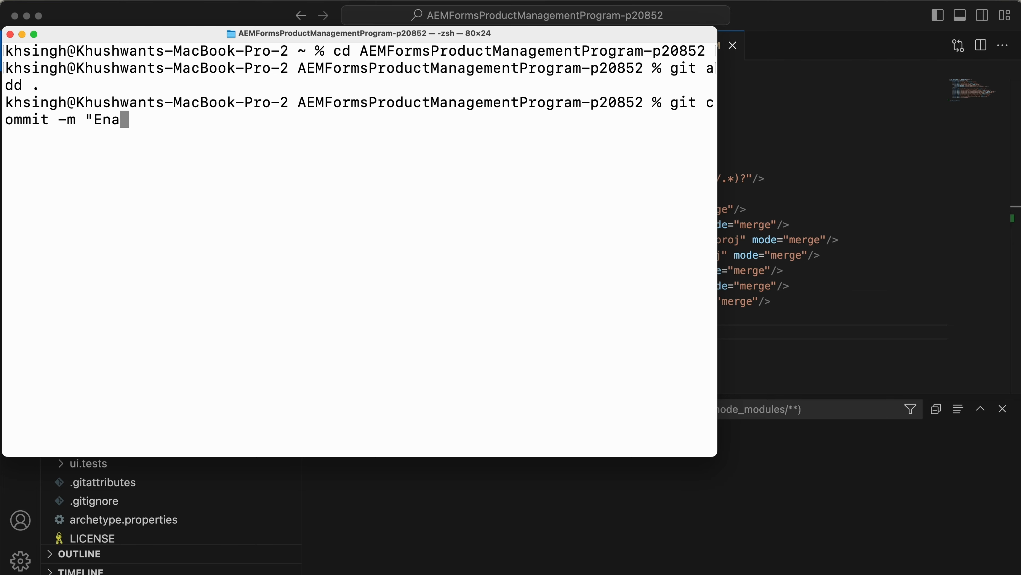
pyautogui.write('bled Hebrew Language"')
pyautogui.press('Return')
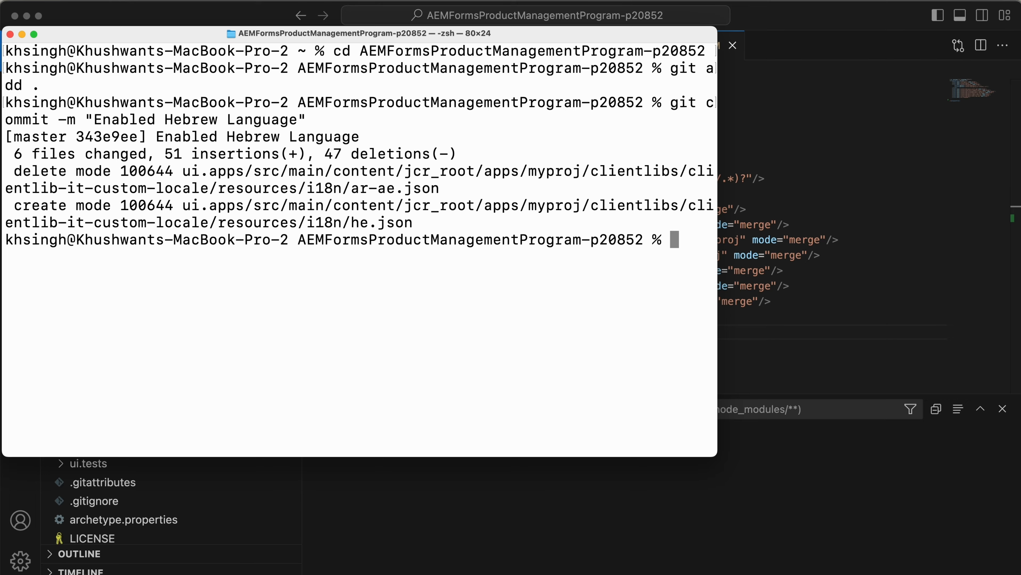
pyautogui.write('Git Push')
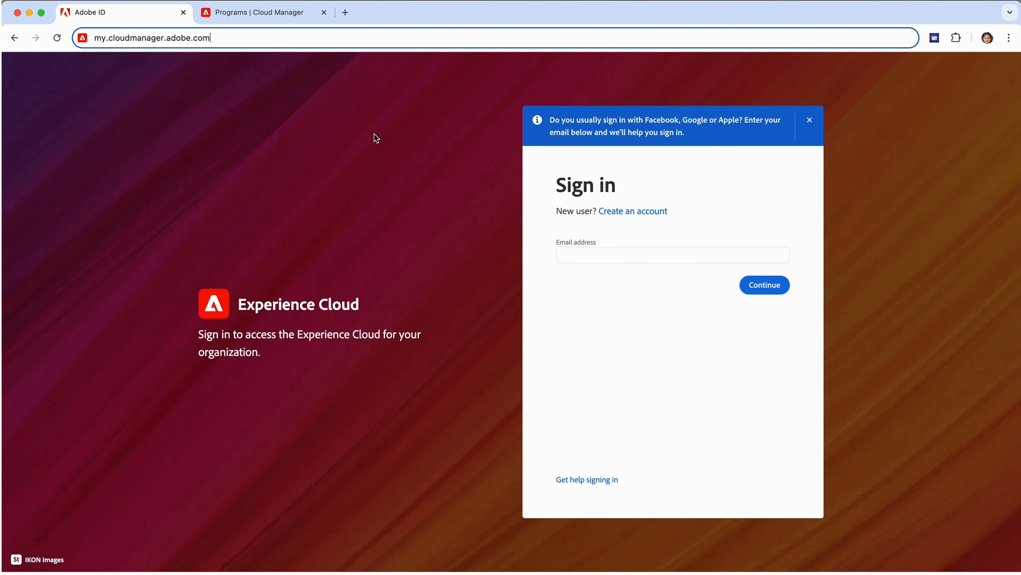
# - In the browser, go to Cloud Manager's programs page and open the AEM Forms Product Management Program
pyautogui.click(277, 42)
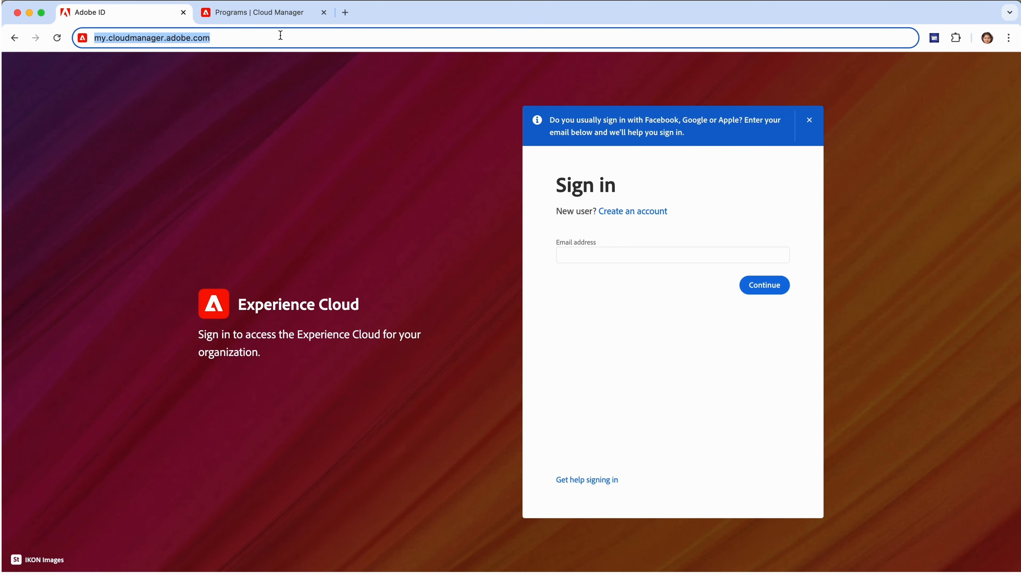
pyautogui.click(281, 19)
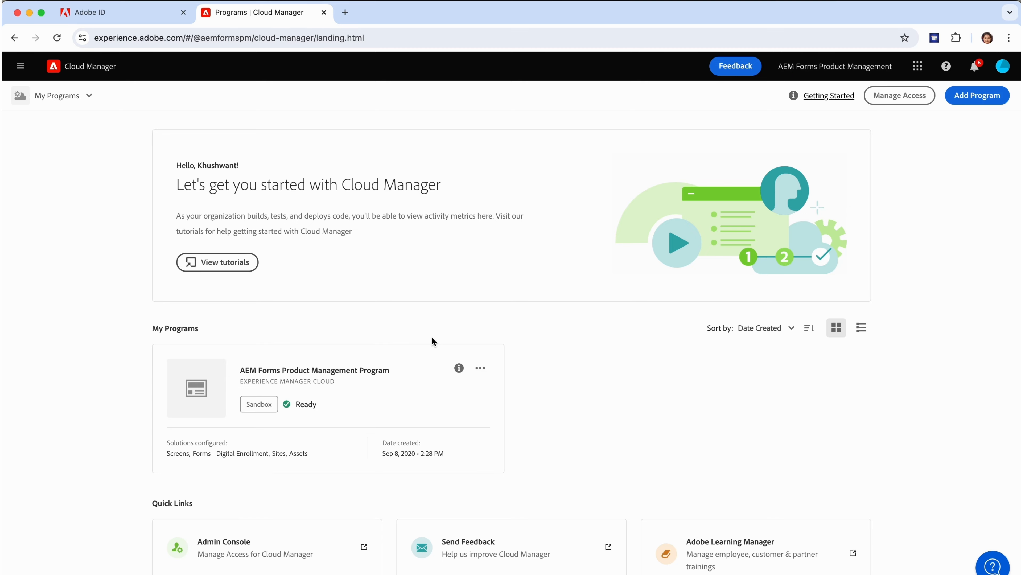
pyautogui.click(418, 375)
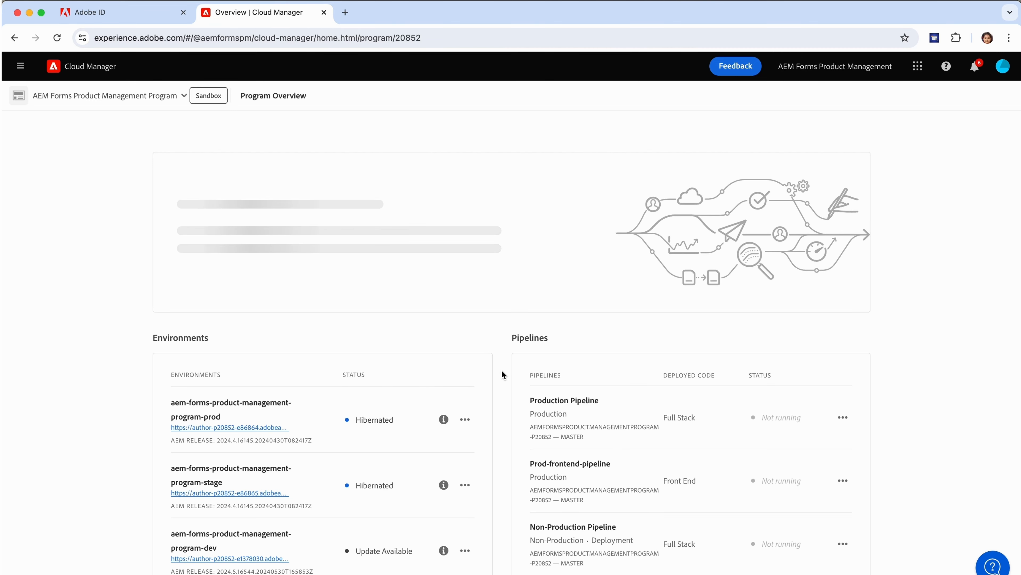
# - Open the Non-Production Pipeline for editing, review its configuration and source code settings, and submit the update
pyautogui.scroll(-3, 574, 366)
pyautogui.scroll(-1, 575, 371)
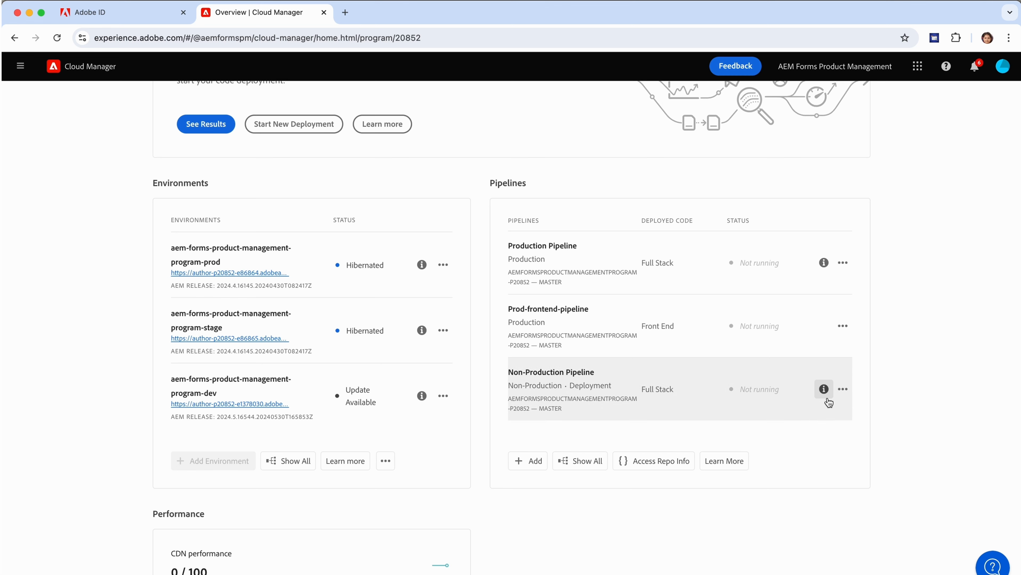
pyautogui.click(843, 390)
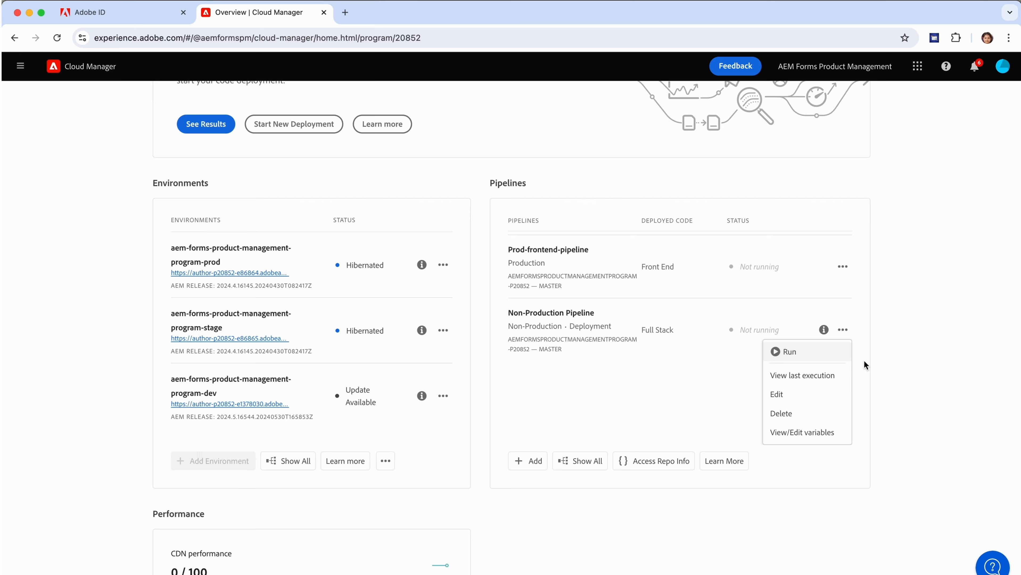
pyautogui.click(781, 395)
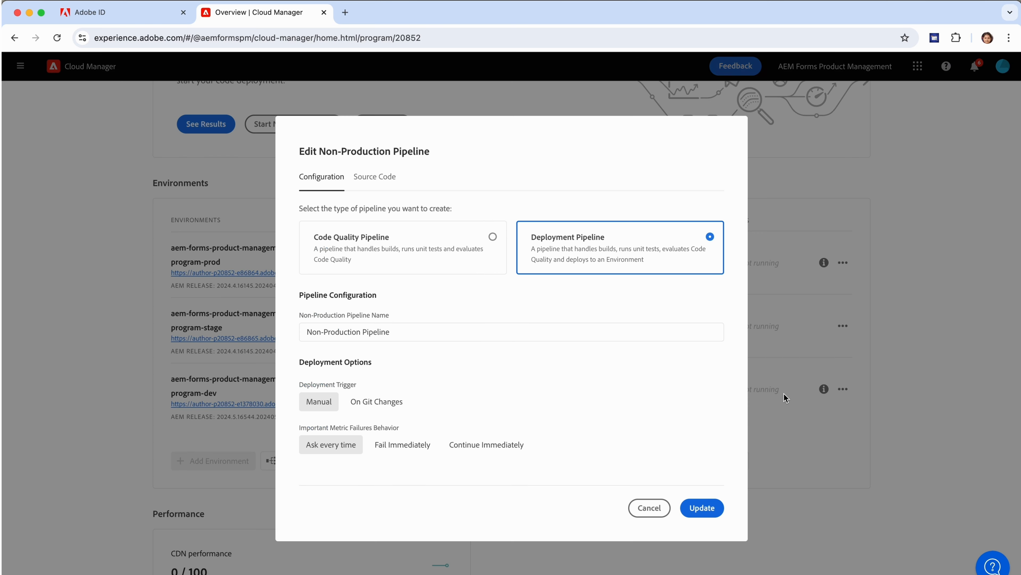
pyautogui.click(386, 186)
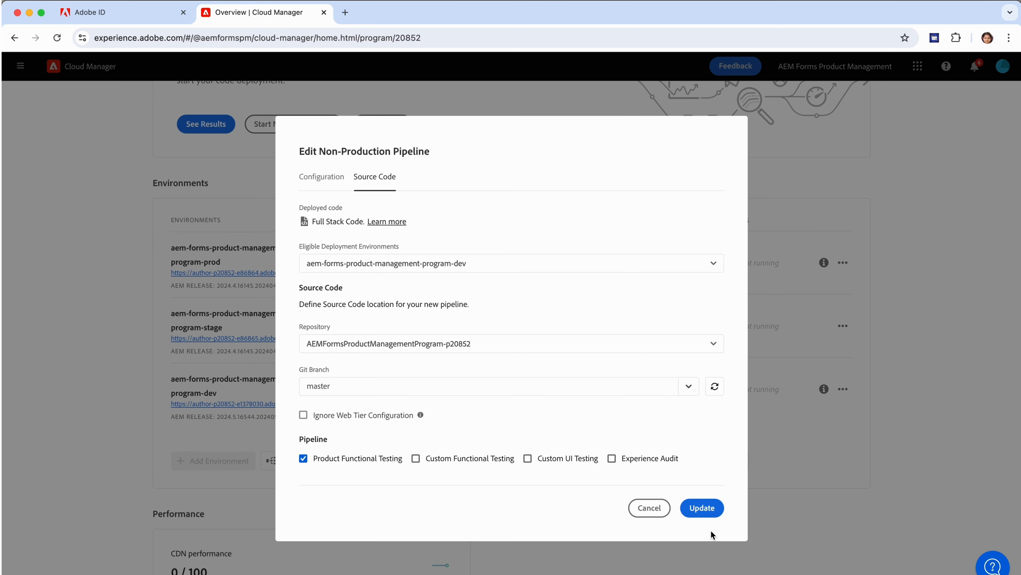
pyautogui.click(711, 508)
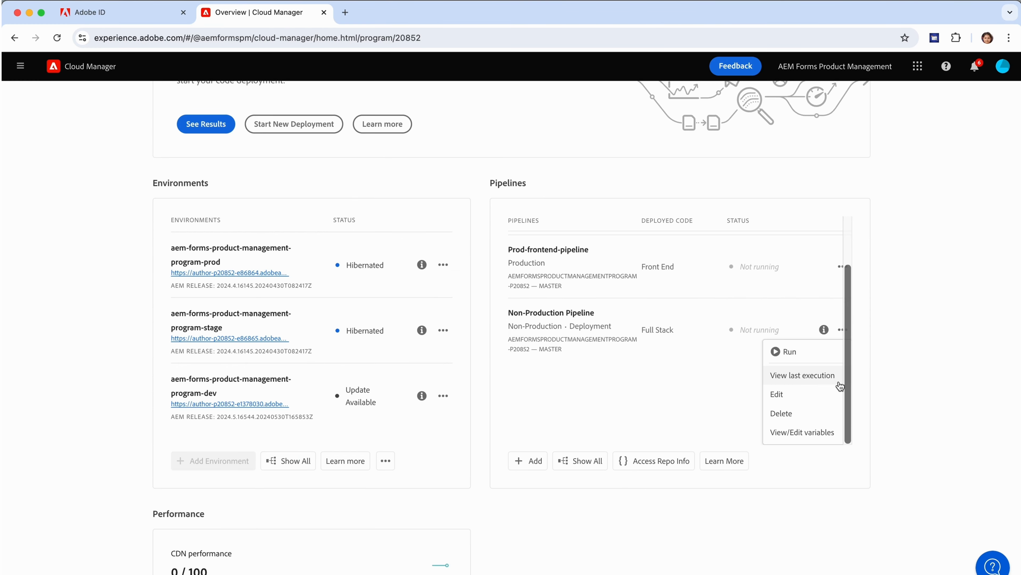
# - Run the Non-Production Pipeline and confirm the run
pyautogui.click(816, 357)
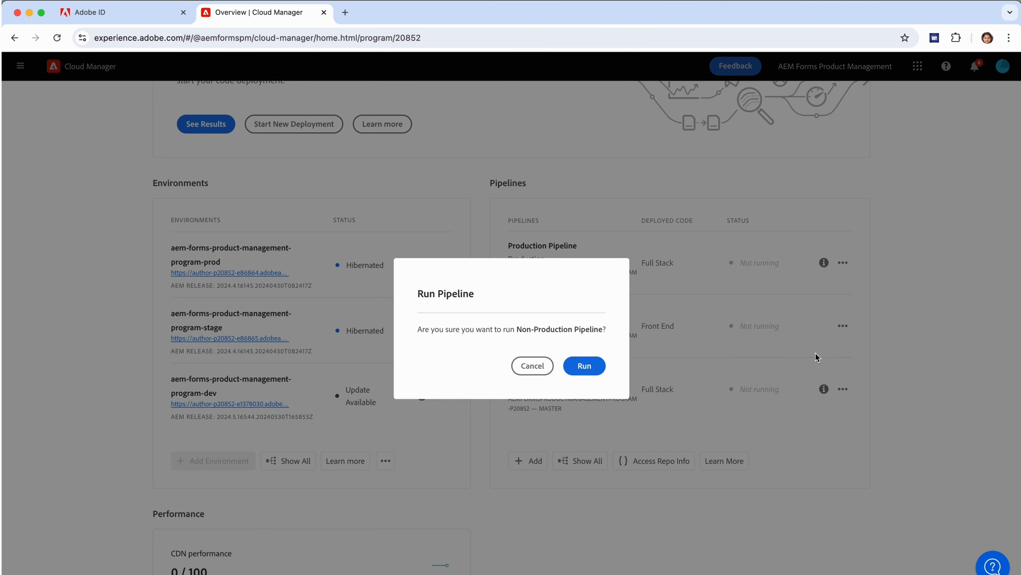
pyautogui.click(584, 366)
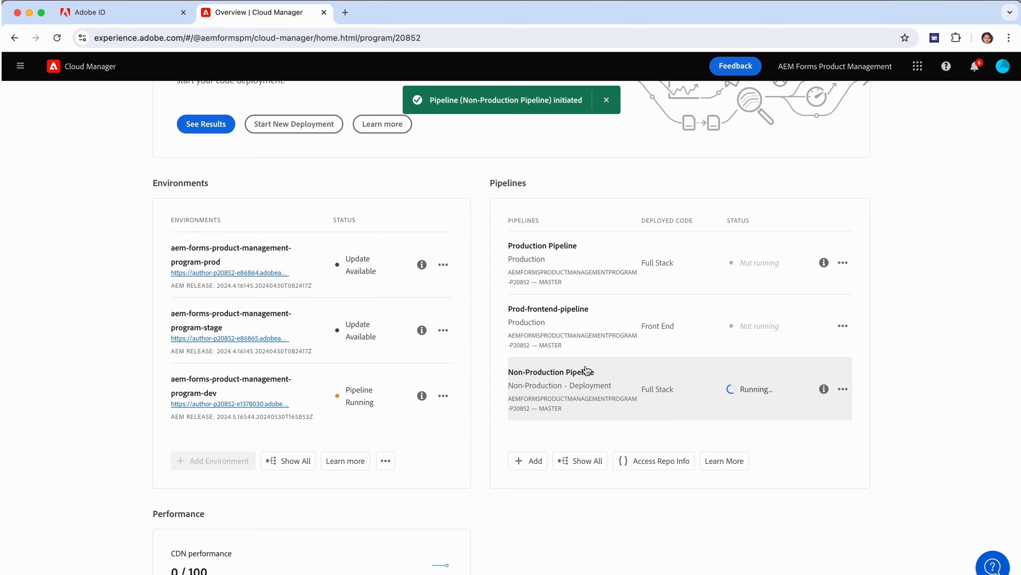
pyautogui.click(586, 370)
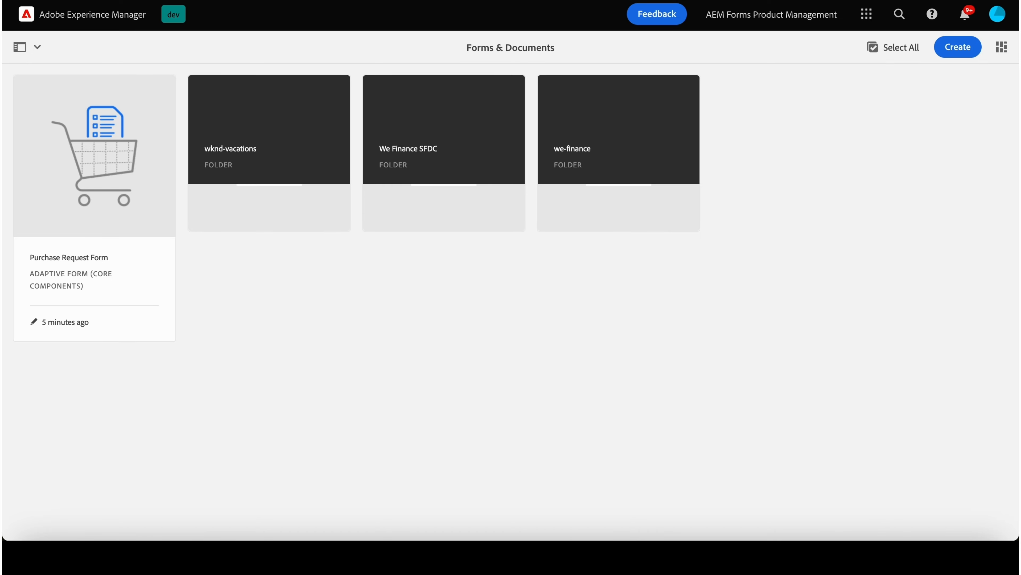
# - Add a dictionary for the Purchase Request Form to a new translation project titled hebrewlocale
pyautogui.click(55, 92)
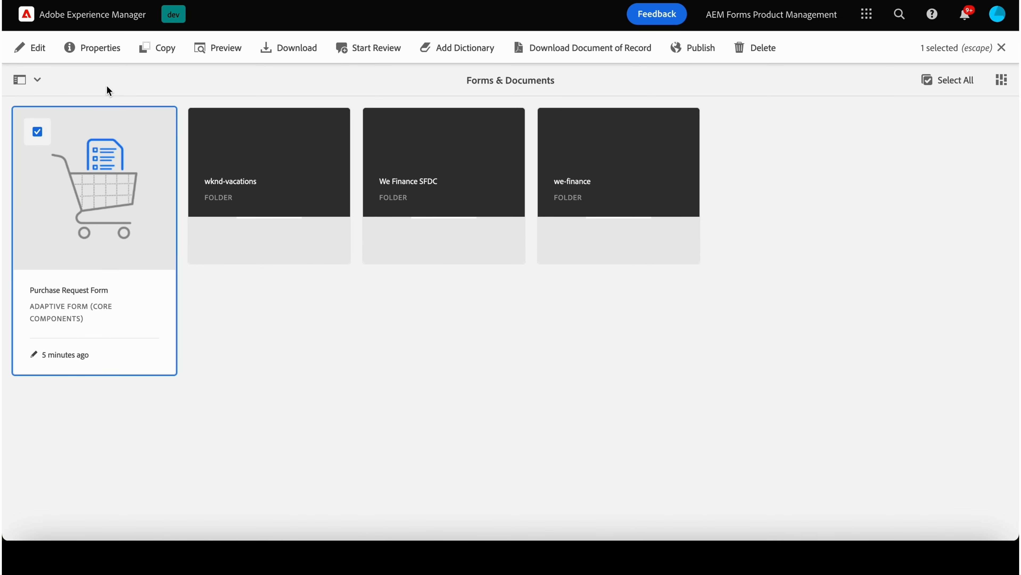
pyautogui.click(466, 51)
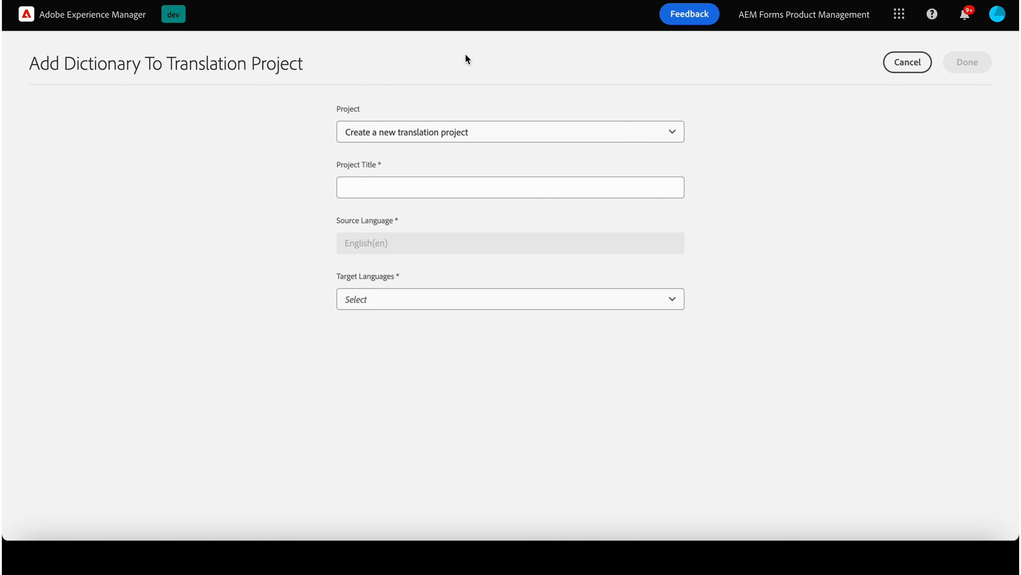
pyautogui.click(388, 185)
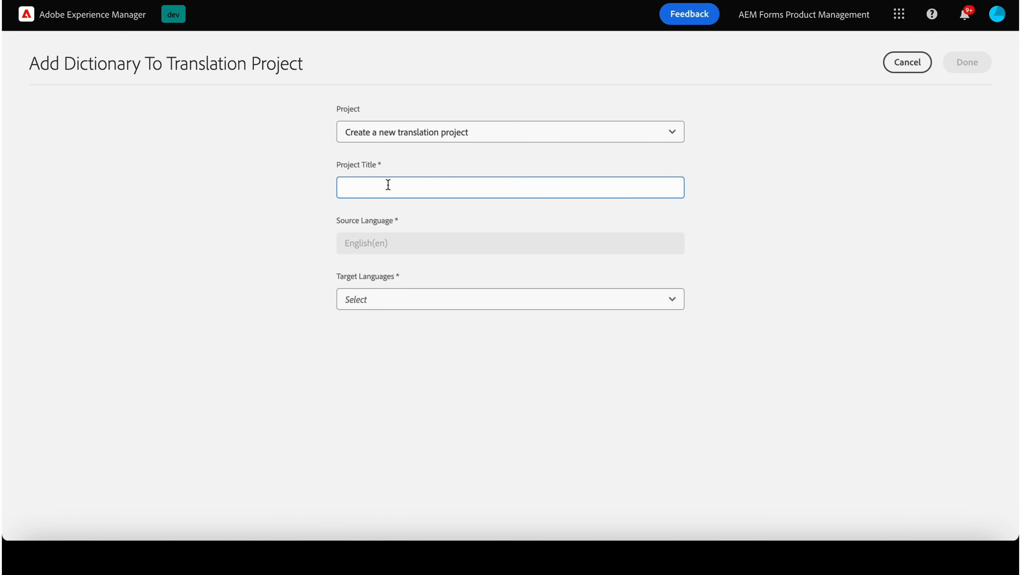
pyautogui.write('hebrewlocale')
# - Choose he as the target language, finish adding the dictionary and open the translation projects
pyautogui.click(419, 304)
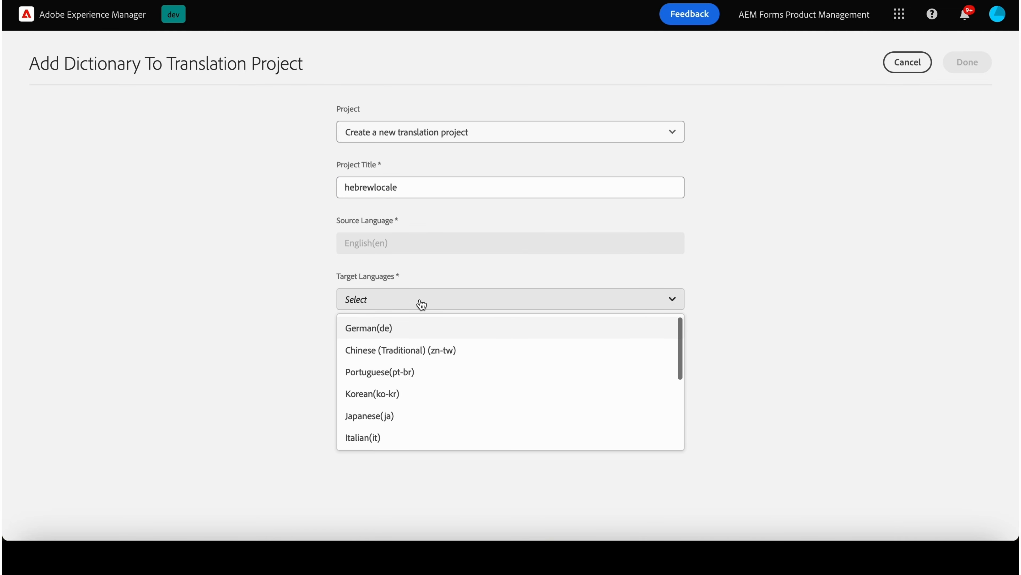
pyautogui.scroll(-2, 445, 358)
pyautogui.scroll(-2, 428, 392)
pyautogui.click(417, 415)
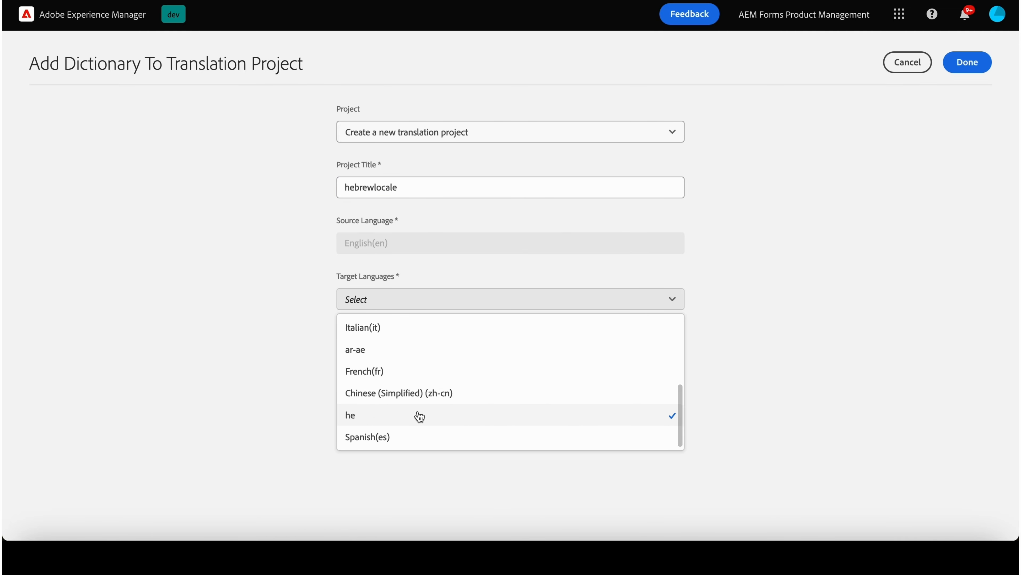
pyautogui.click(884, 307)
pyautogui.click(964, 60)
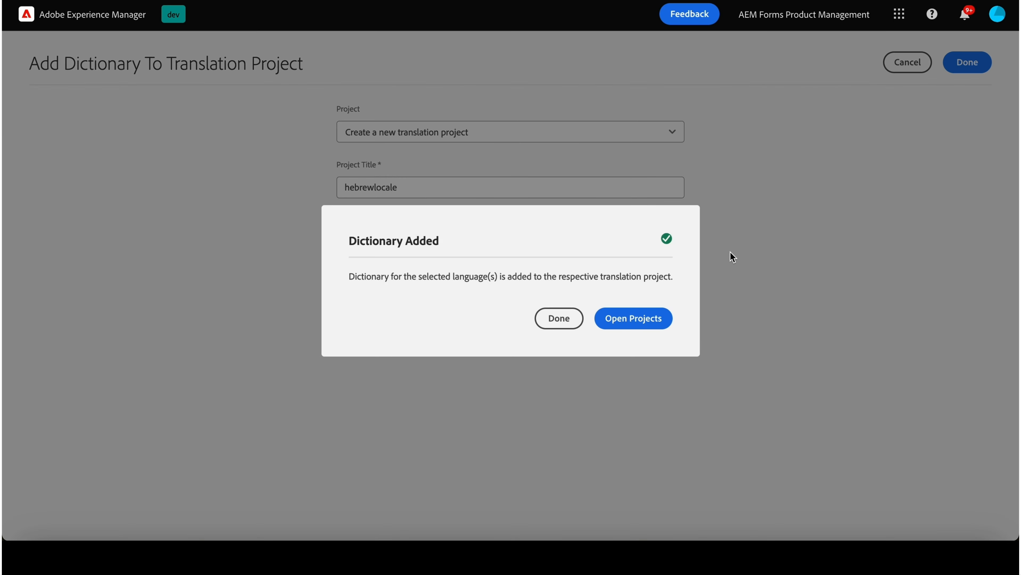
pyautogui.click(656, 325)
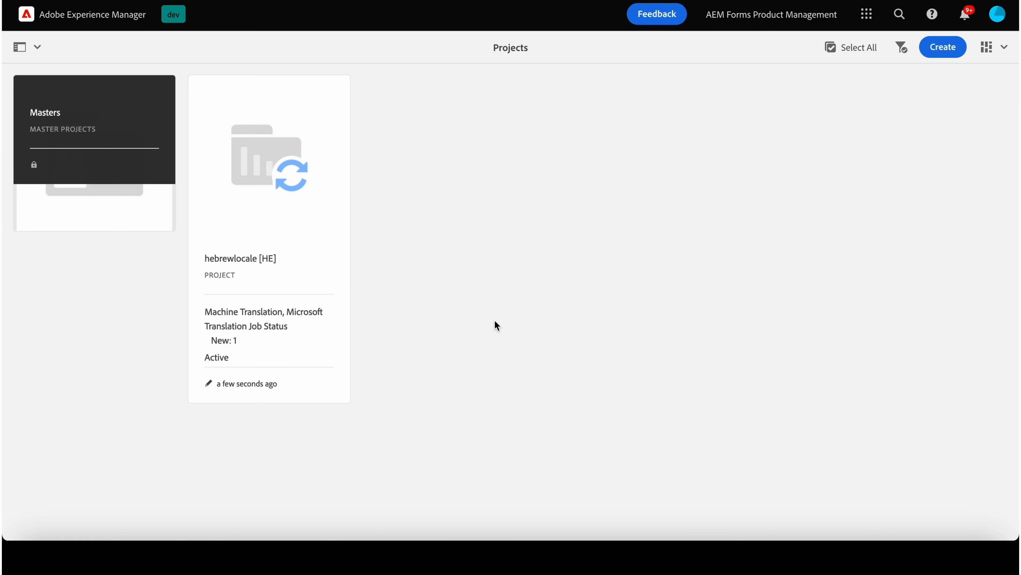
# - Open the hebrewlocale [HE] project, start its Hebrew translation job and refresh the page to update the job status
pyautogui.click(314, 267)
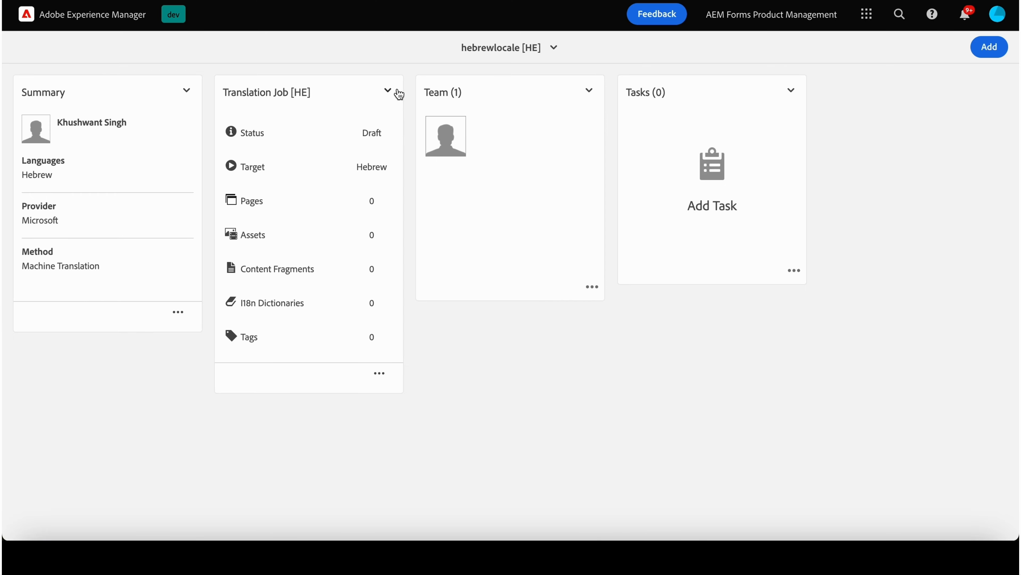
pyautogui.click(387, 91)
pyautogui.click(373, 121)
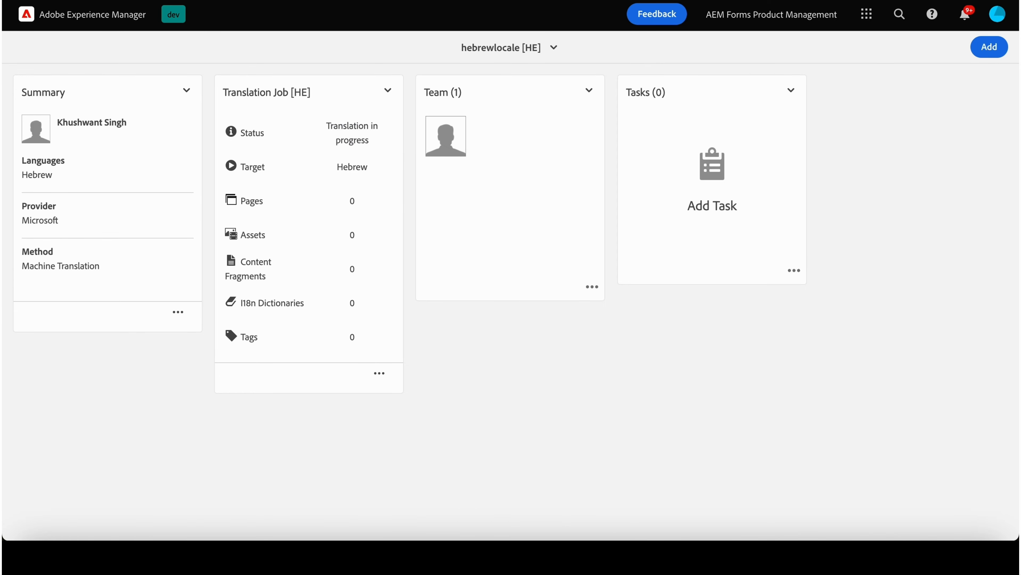
pyautogui.press('super+r')
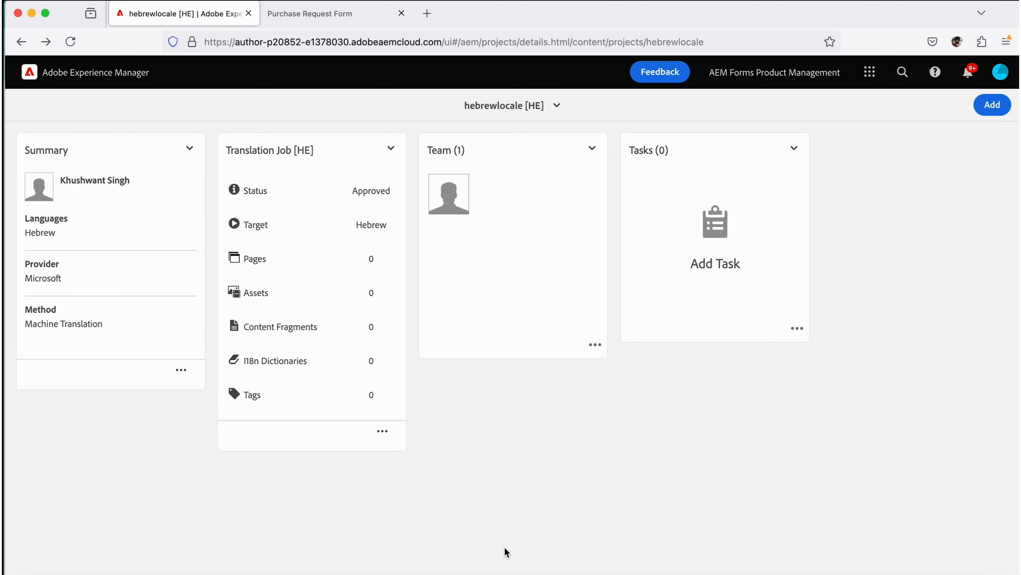
# - Go to Forms & Documents, select the Purchase Request Form and preview it as HTML
pyautogui.click(128, 83)
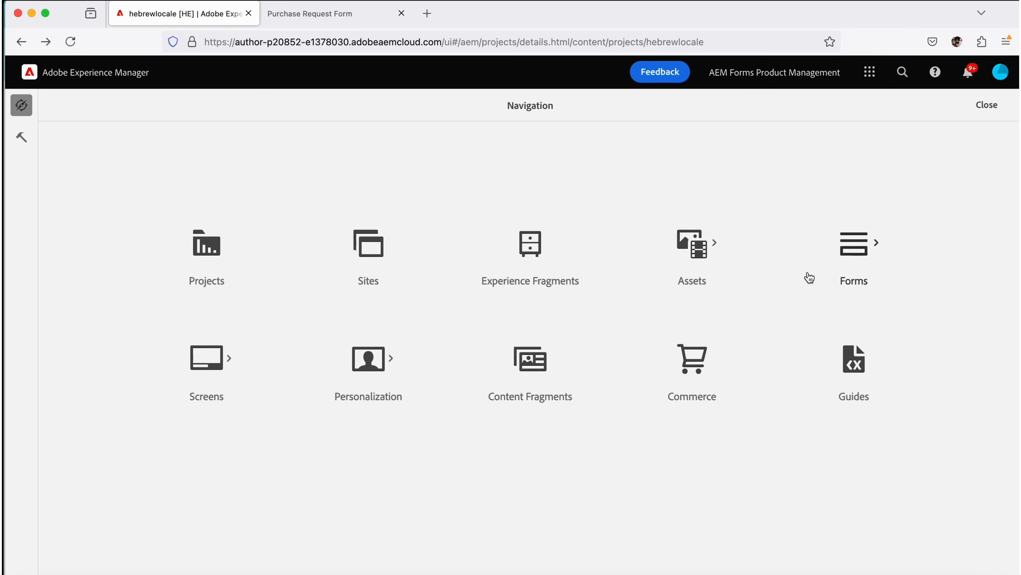
pyautogui.click(849, 253)
pyautogui.click(367, 256)
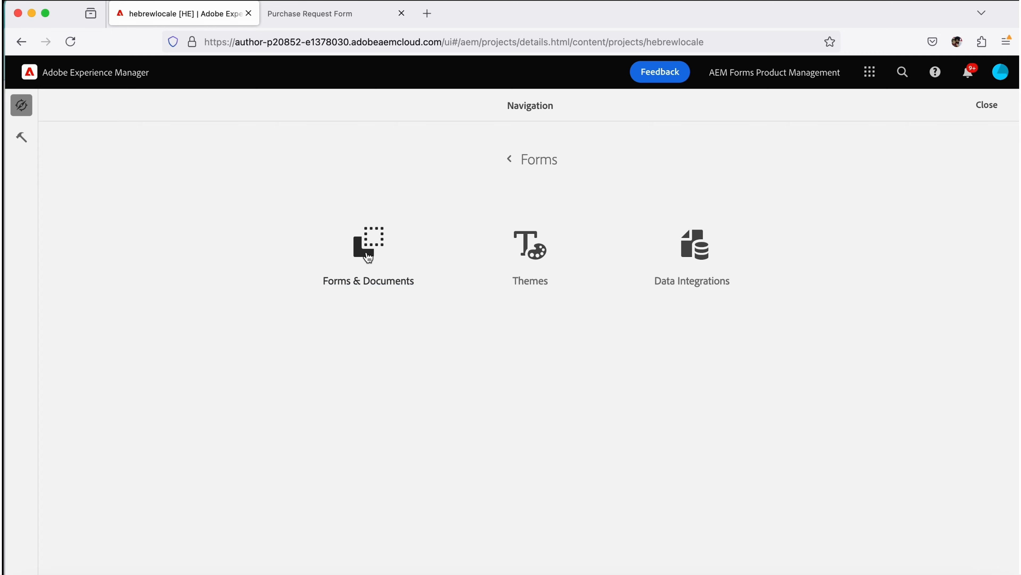
pyautogui.click(56, 153)
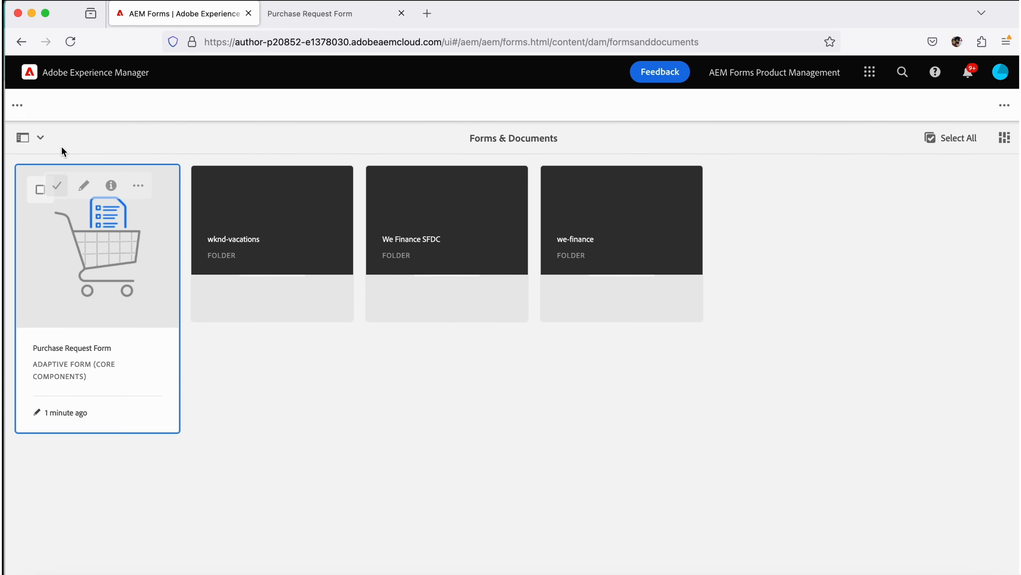
pyautogui.click(240, 106)
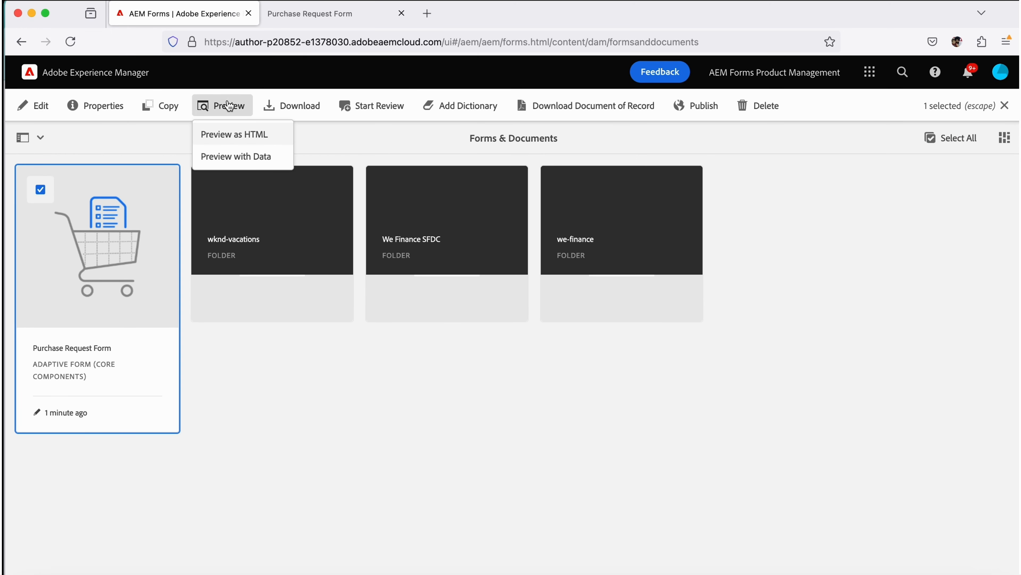
pyautogui.click(243, 135)
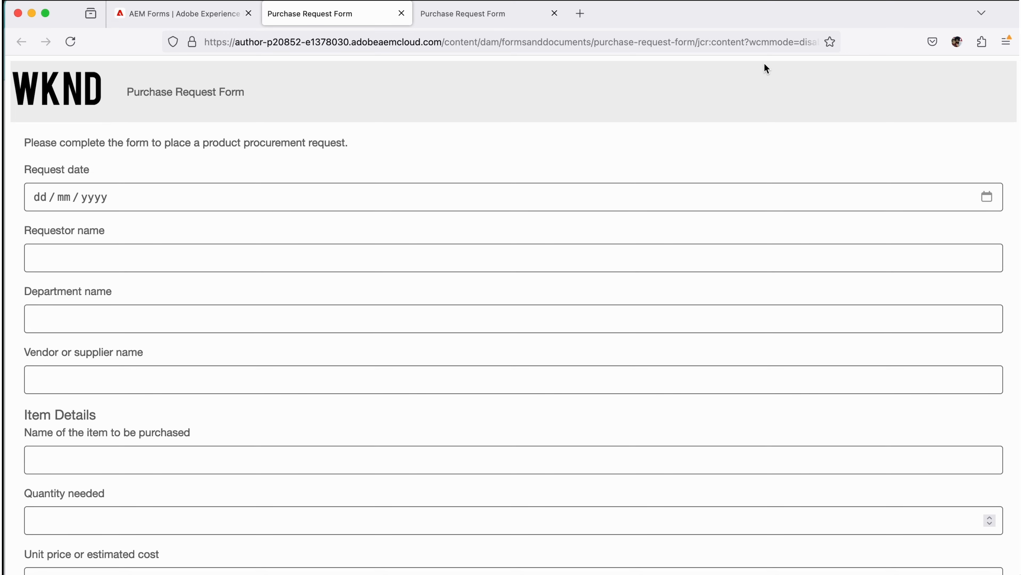
# - Append the parameter &afAcceptLang=he to the preview URL and load the Purchase Request Form in Hebrew
pyautogui.click(782, 41)
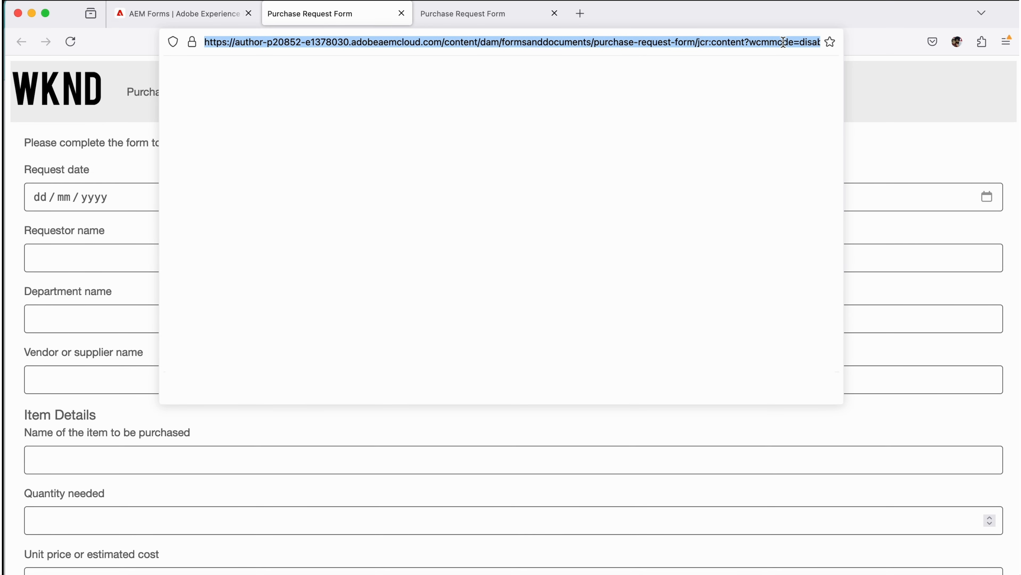
pyautogui.press('Right')
pyautogui.write('&')
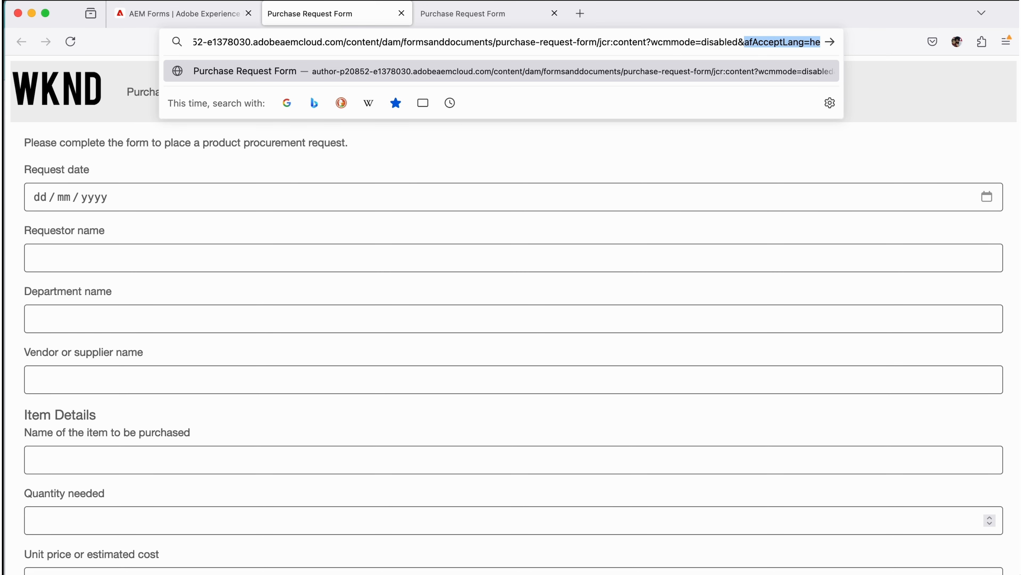
pyautogui.press('Return')
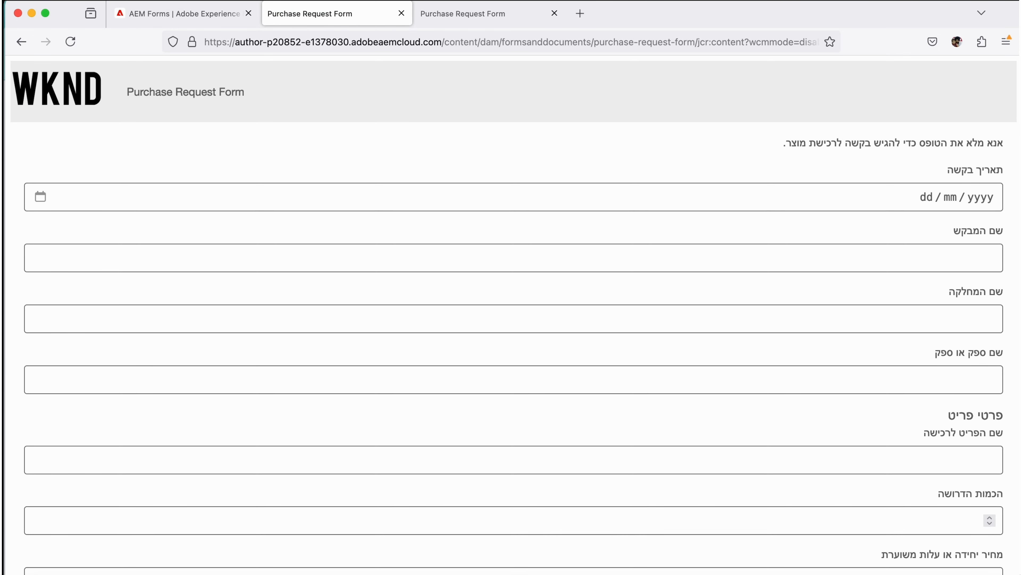
# - Review the Hebrew form from start to end and submit it with all fields empty to test its validation
pyautogui.scroll(-10, 762, 245)
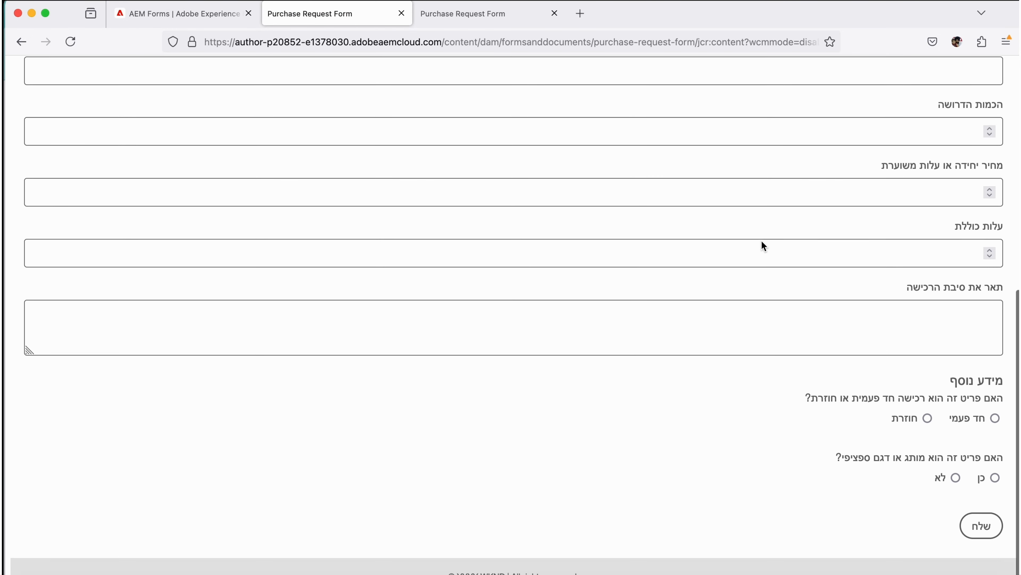
pyautogui.scroll(3, 761, 241)
pyautogui.scroll(5, 762, 241)
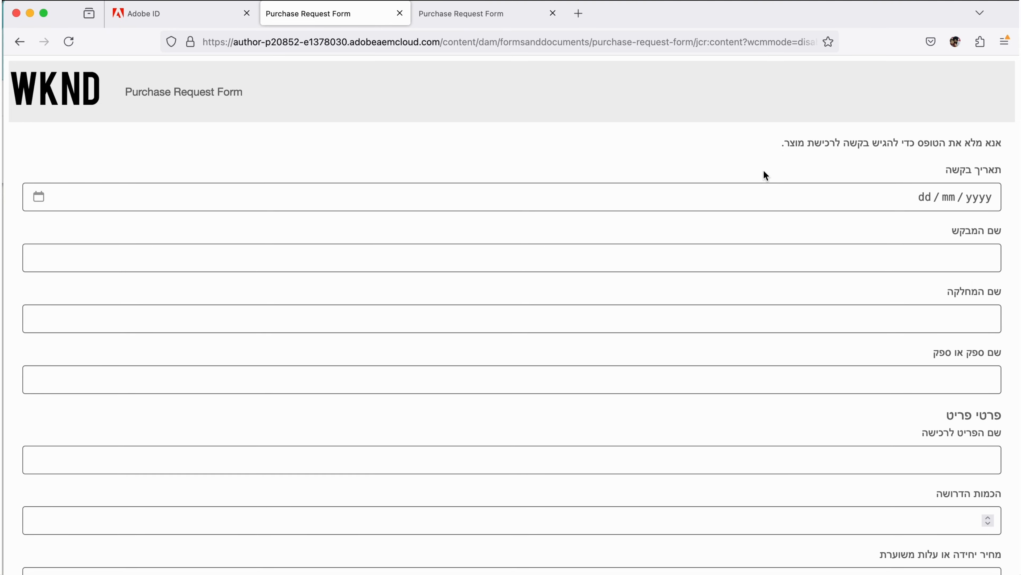
pyautogui.scroll(-7, 667, 237)
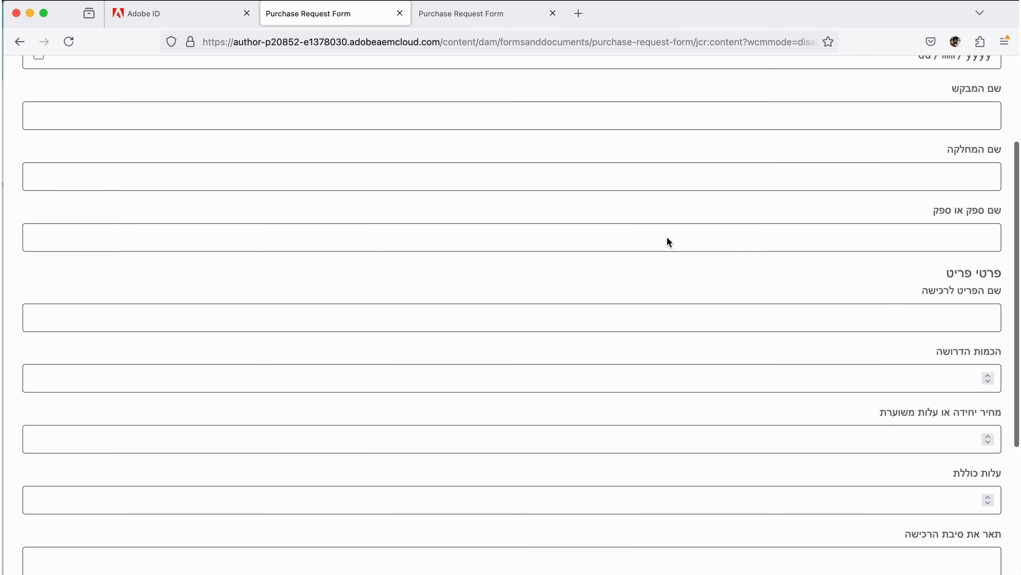
pyautogui.scroll(-3, 668, 241)
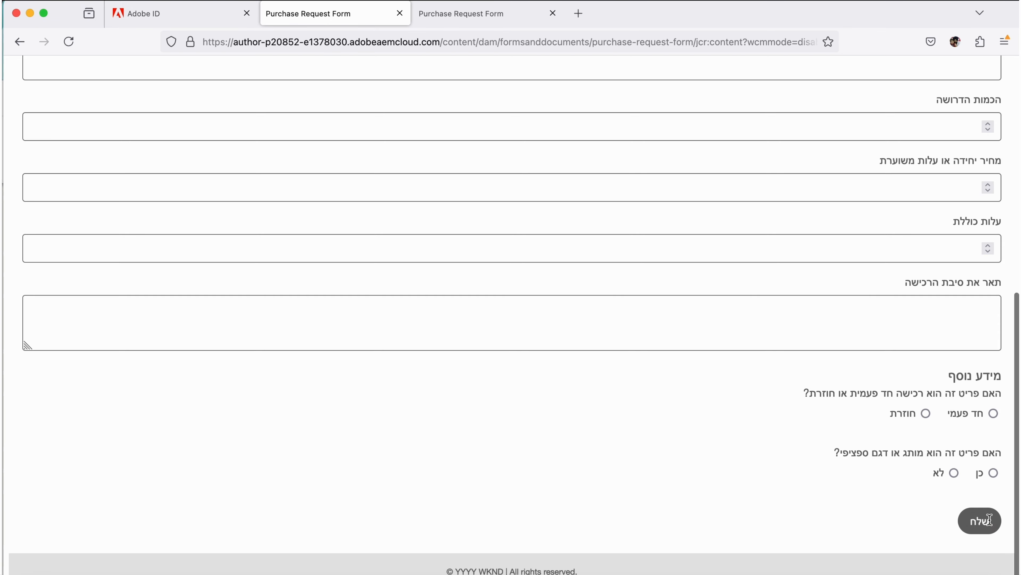
pyautogui.click(979, 521)
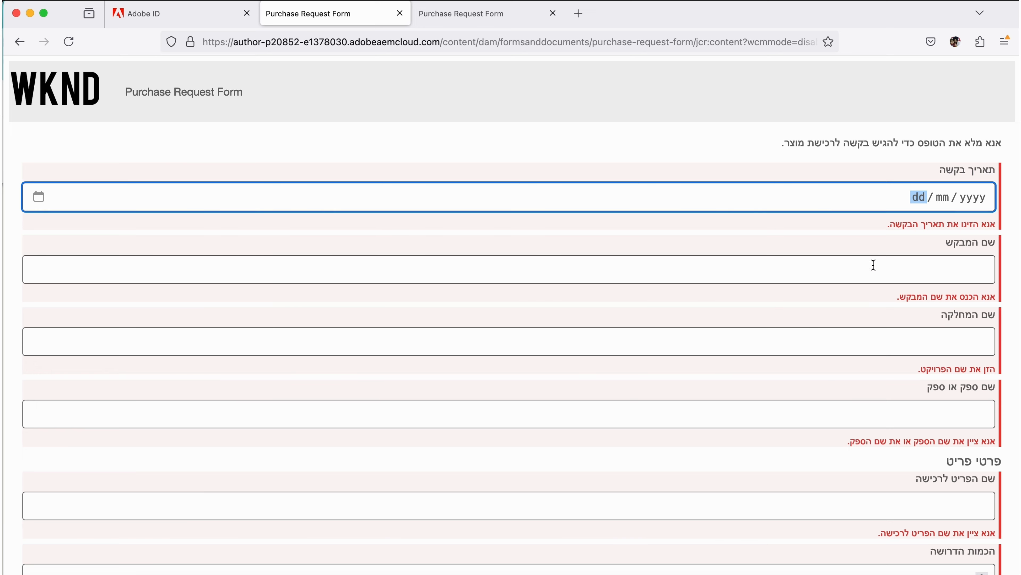
# - Enter אדובי as the vendor or supplier name in the Hebrew form
pyautogui.click(929, 419)
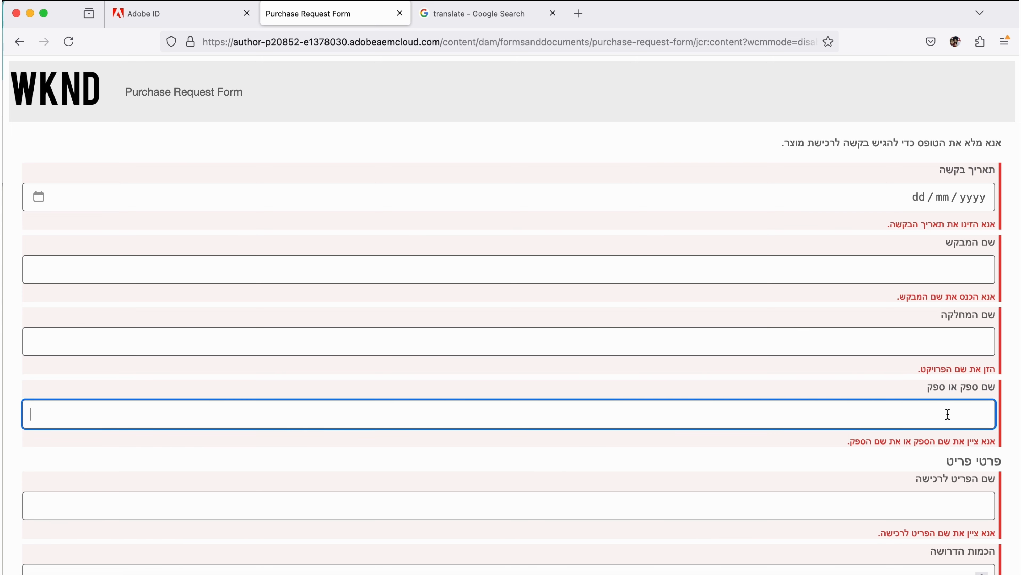
pyautogui.write('אדובי')
pyautogui.scroll(-1, 947, 473)
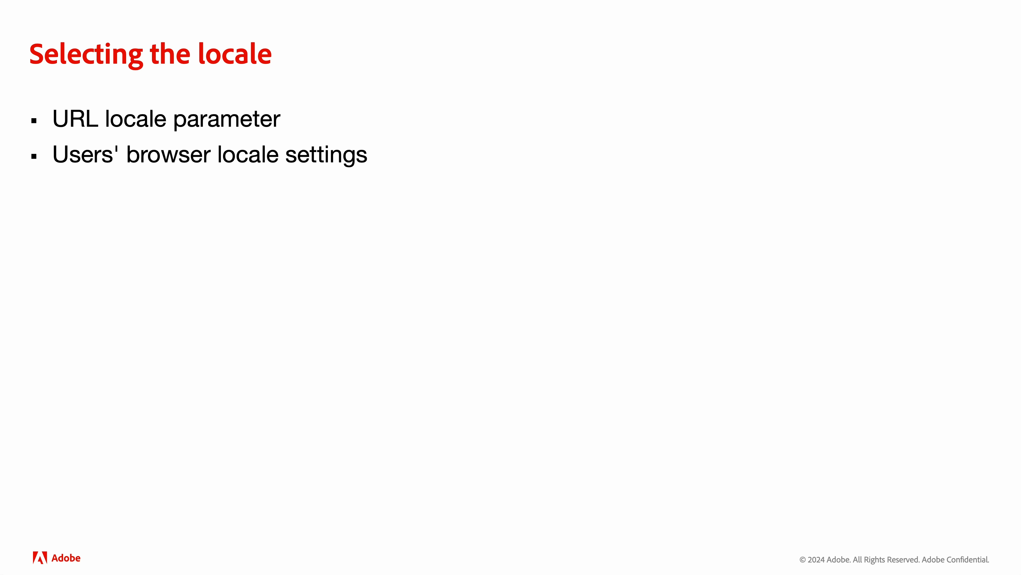